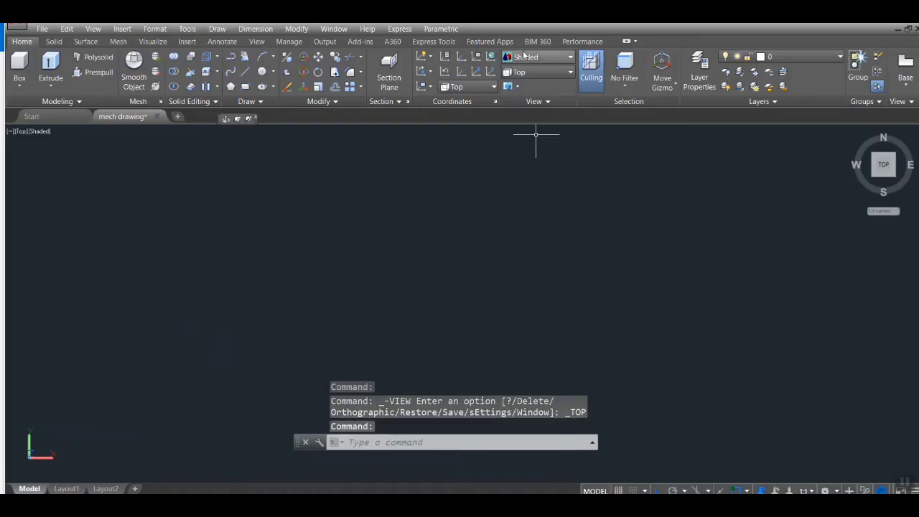
Step: In the Front view, begin a line profile with an 8.5 segment to the right followed by an 8.5 segment upward
click(531, 72)
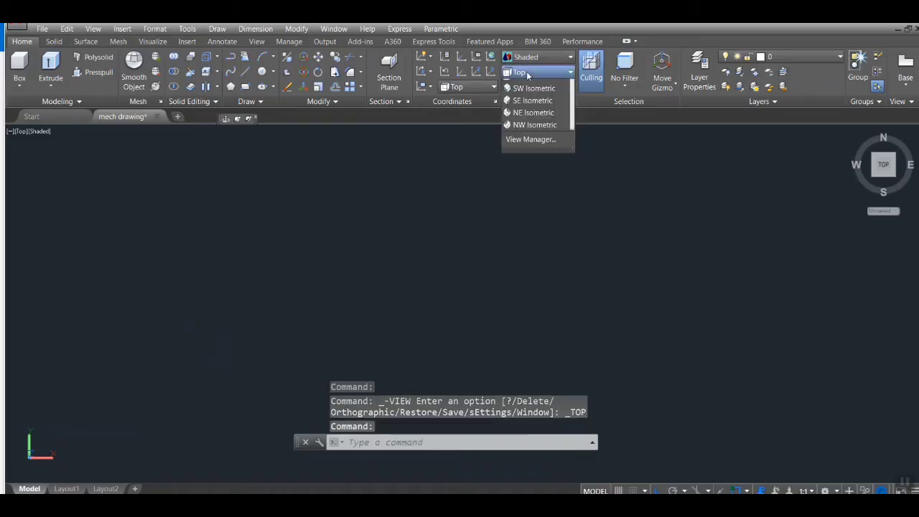
click(521, 134)
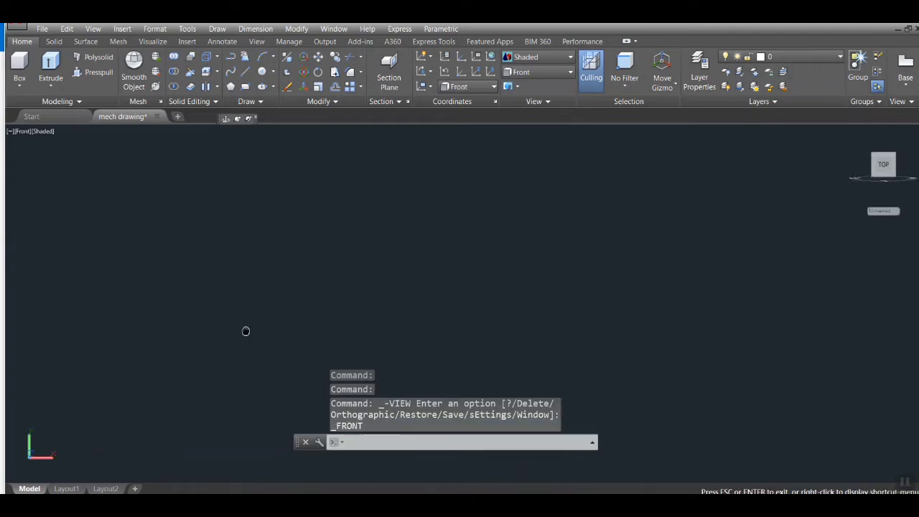
text(l)
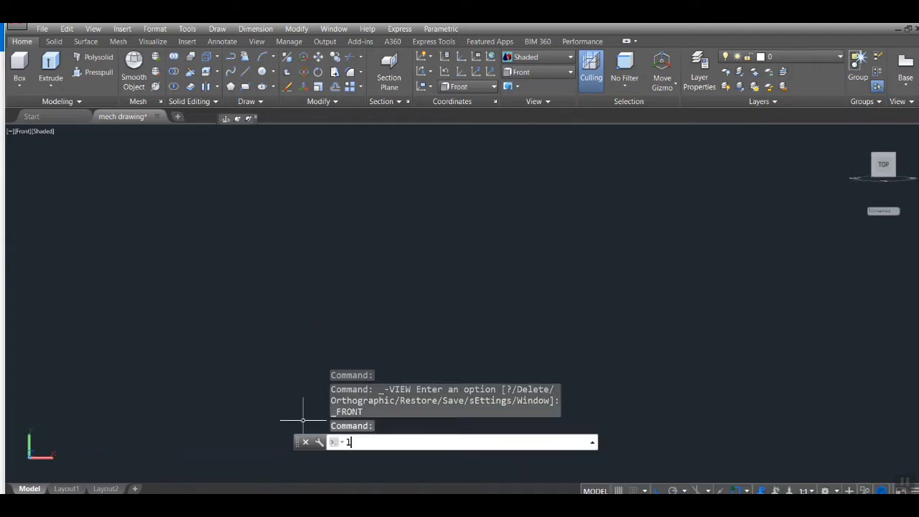
key(Return)
click(138, 355)
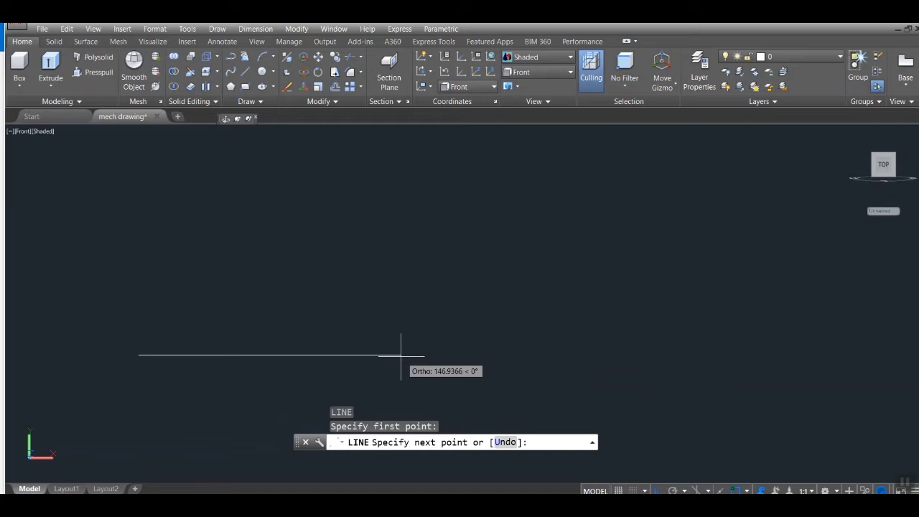
text(8.5)
key(Return)
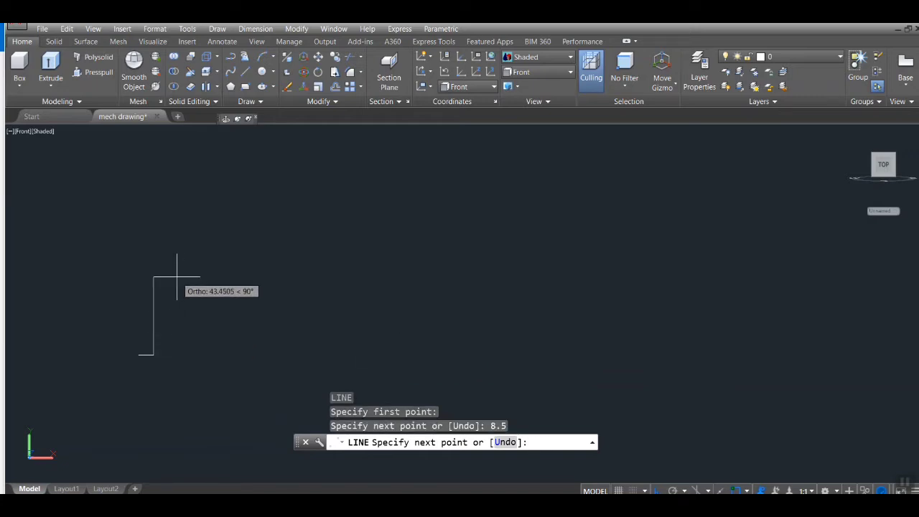
text(8.5)
key(Return)
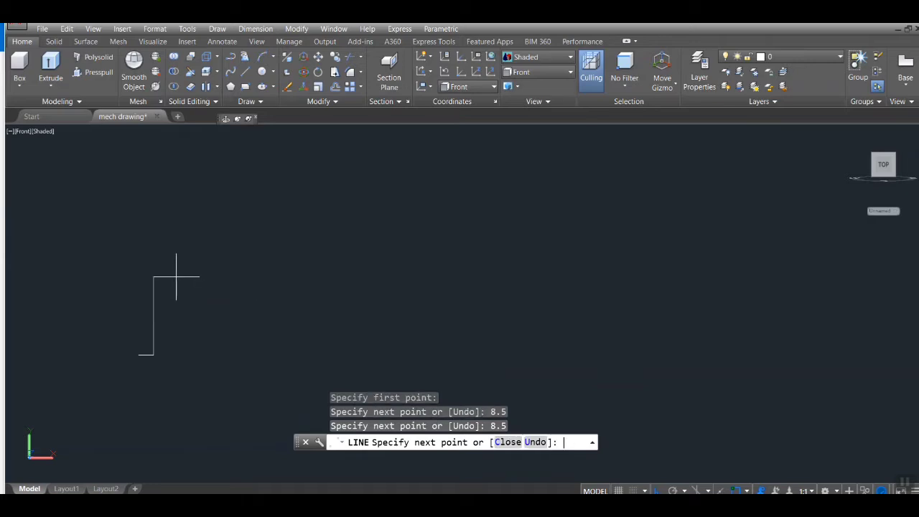
Step: Complete the open hat-shaped profile with segments of 13 to the right, 8.5 down and 8.5 to the right
text(13)
key(Return)
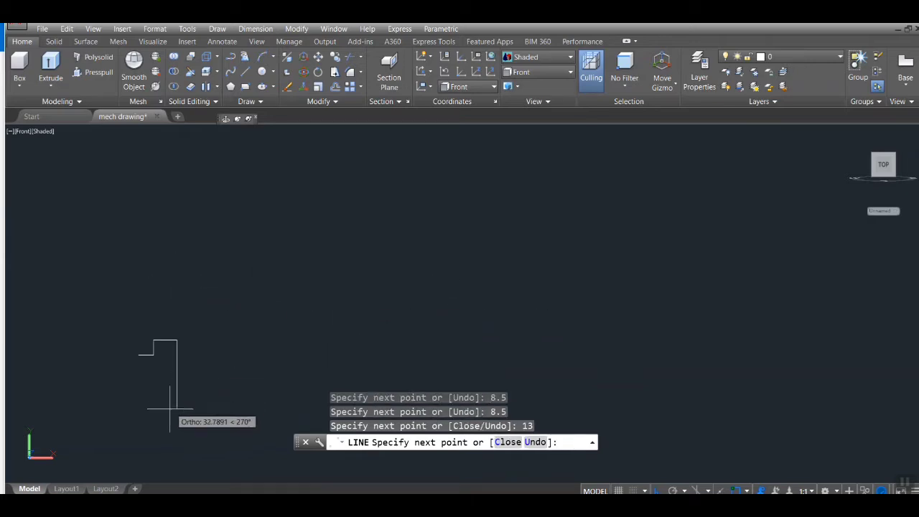
text(8.5)
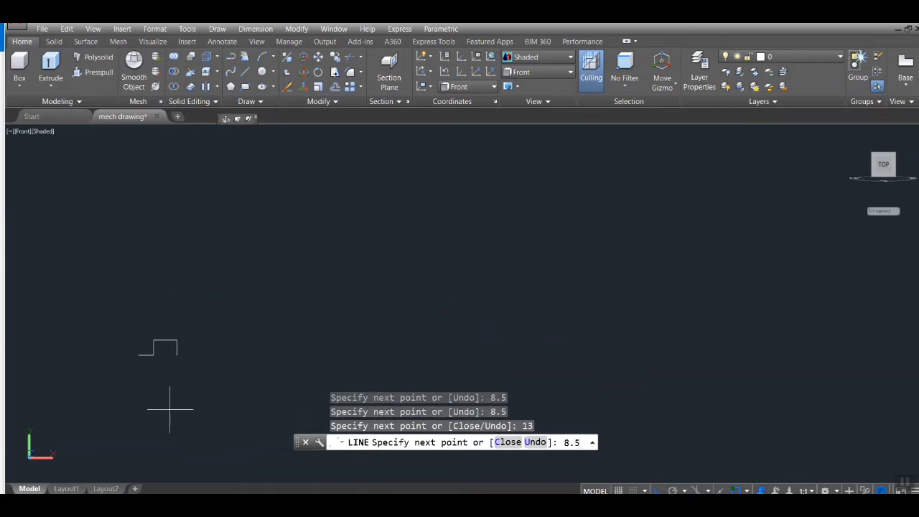
key(Return)
text(8.5)
key(Return)
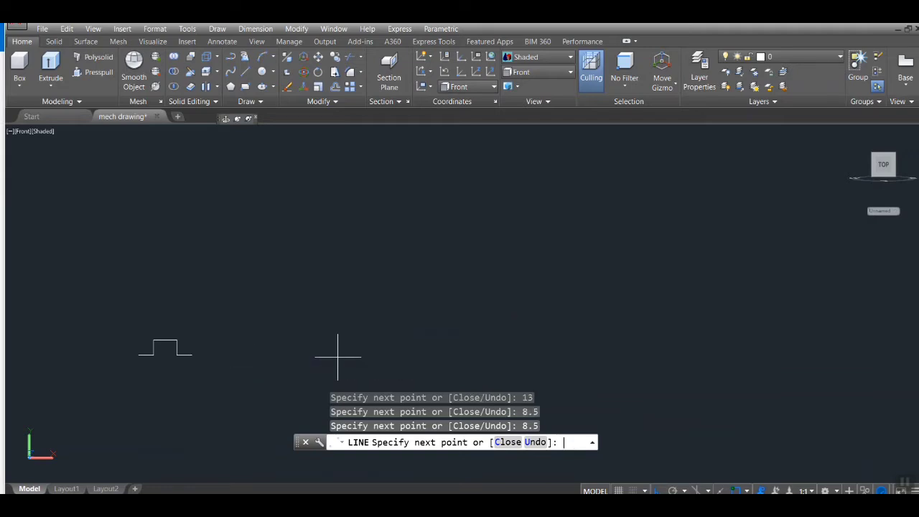
key(Return)
Step: Cap the profile with an upward arc of radius 6.5 between its two upper corners, and delete the straight line beneath it
scroll(158, 352, up, 5)
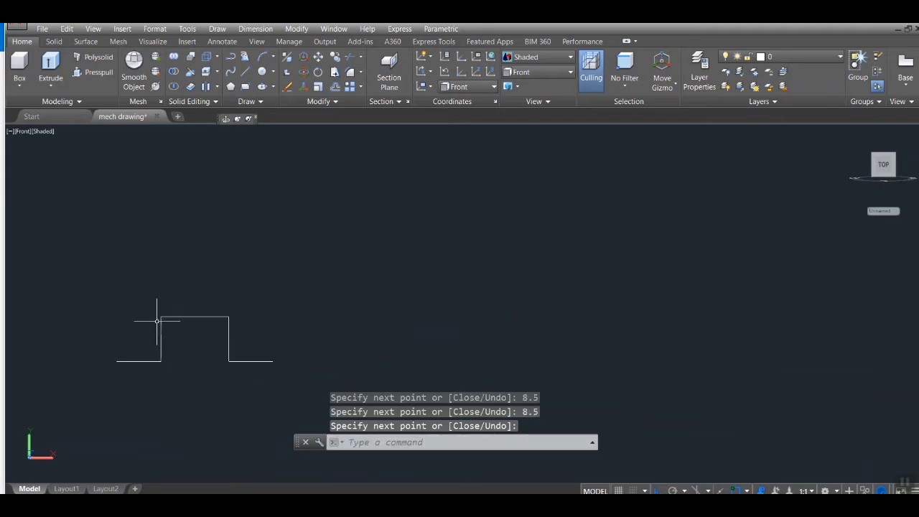
middle_drag(193, 358, 269, 335)
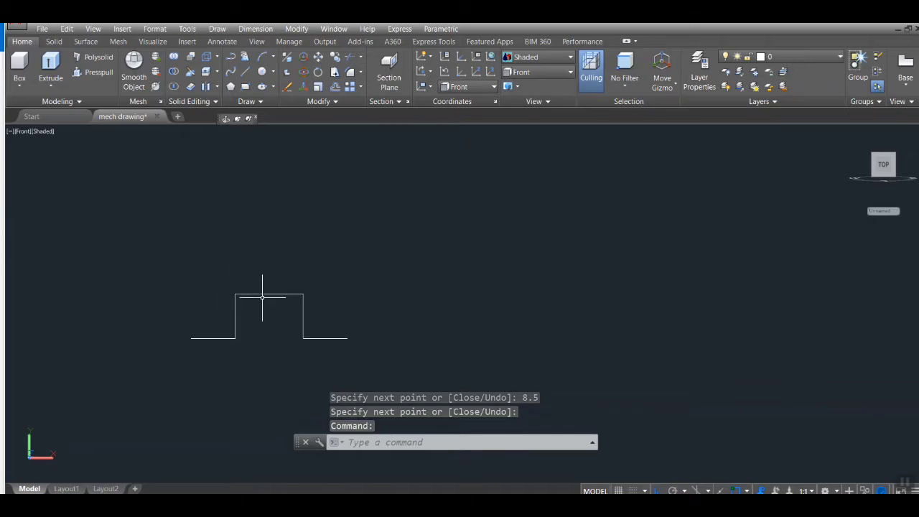
click(274, 62)
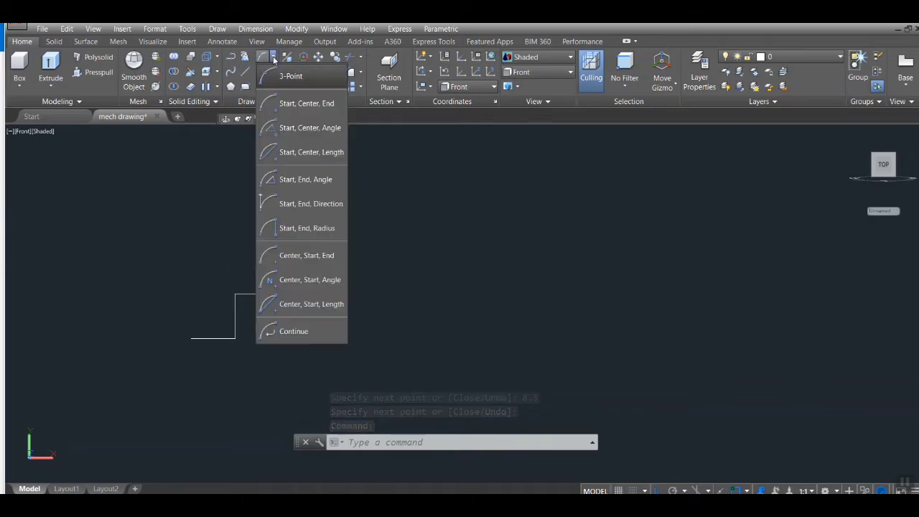
click(298, 227)
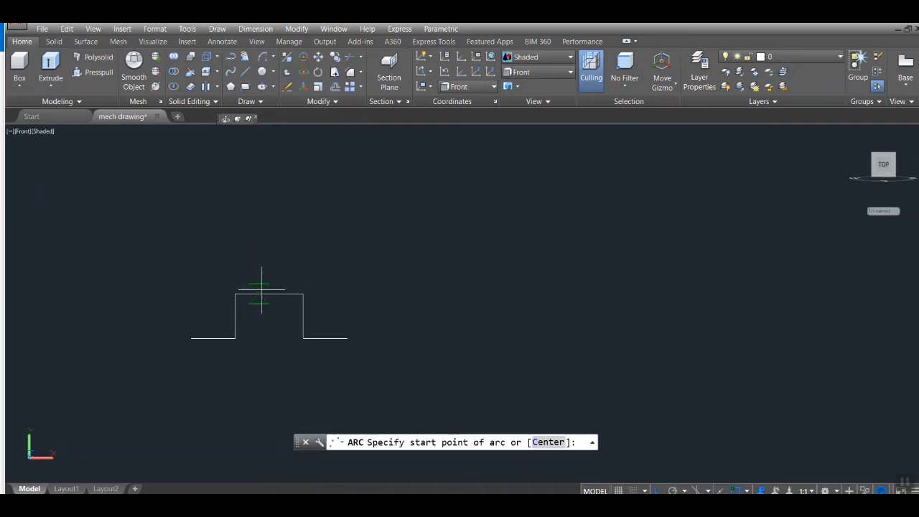
click(304, 294)
click(235, 294)
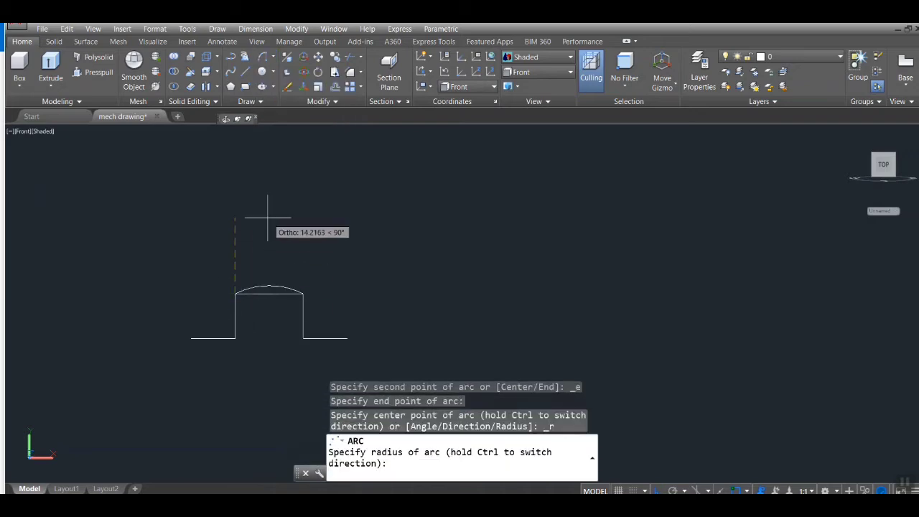
text(6.5)
key(Return)
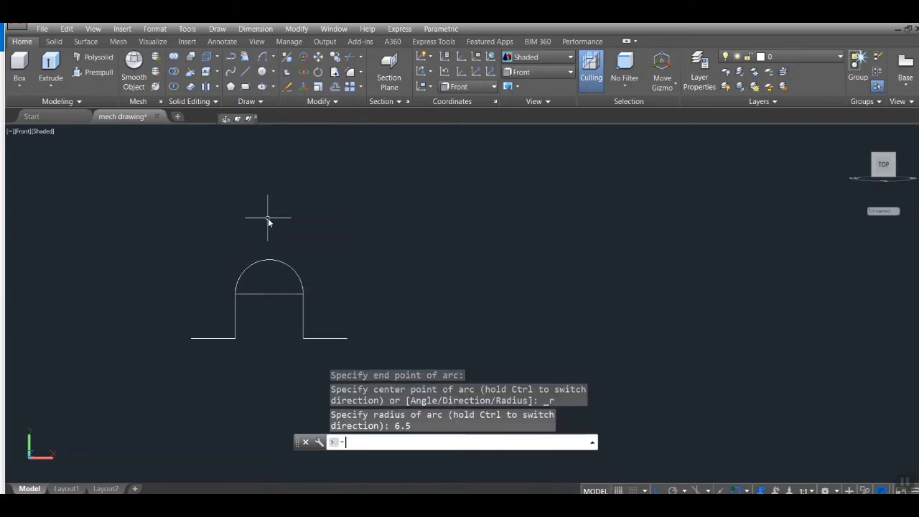
click(269, 302)
key(Delete)
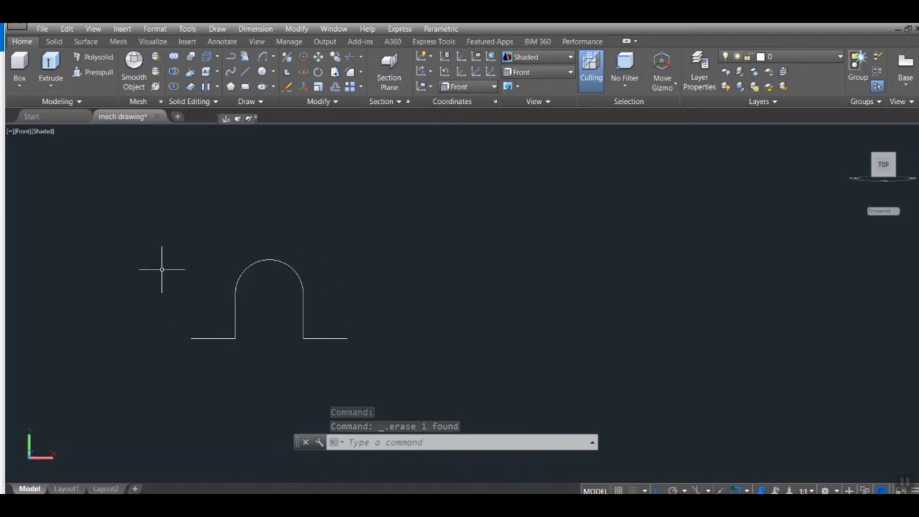
Step: Fillet the two lower corners, where the uprights meet the horizontal flanges, with a radius of 2
scroll(215, 337, up, 6)
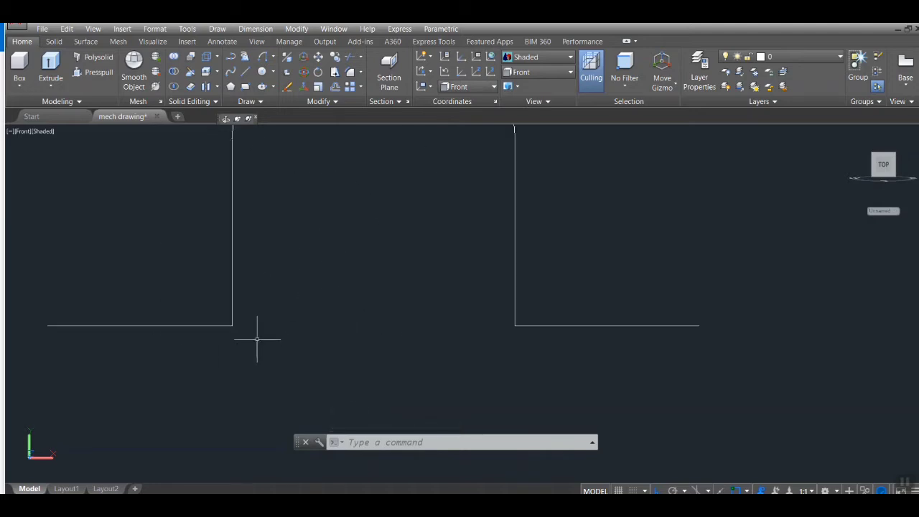
text(f)
key(Return)
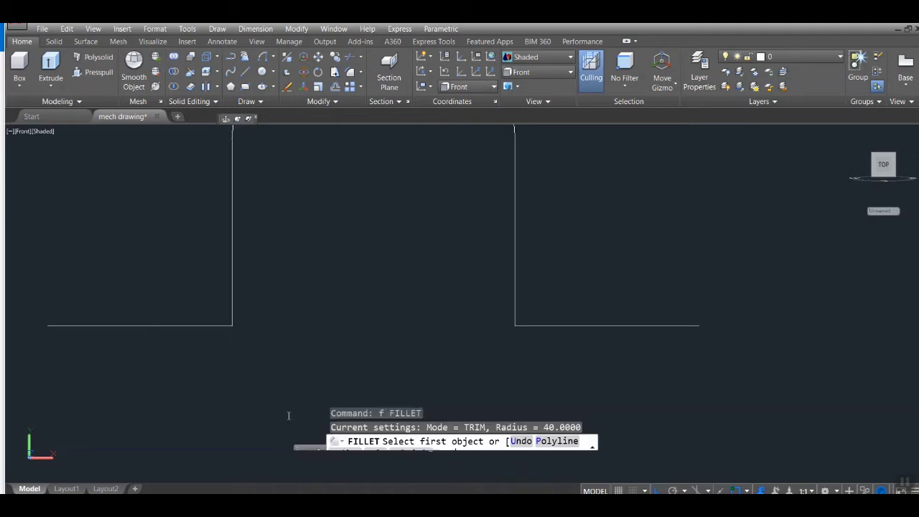
click(334, 453)
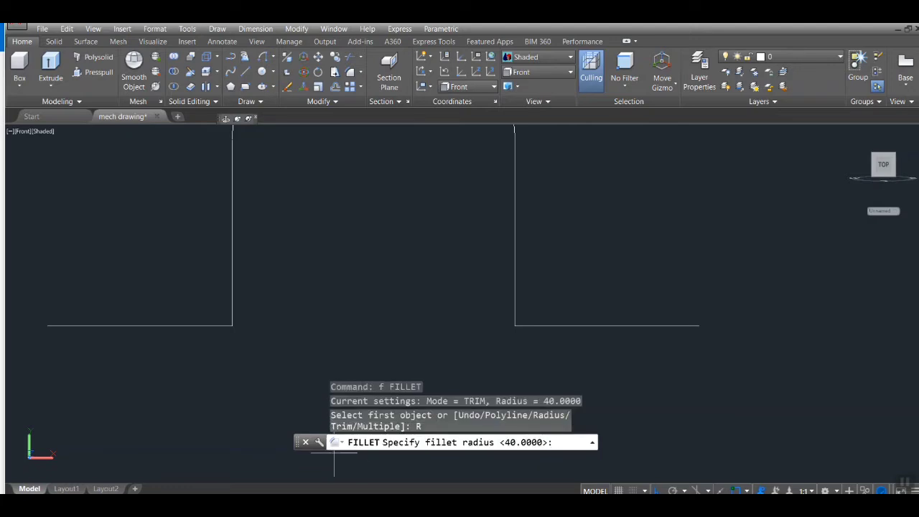
text(2)
key(Return)
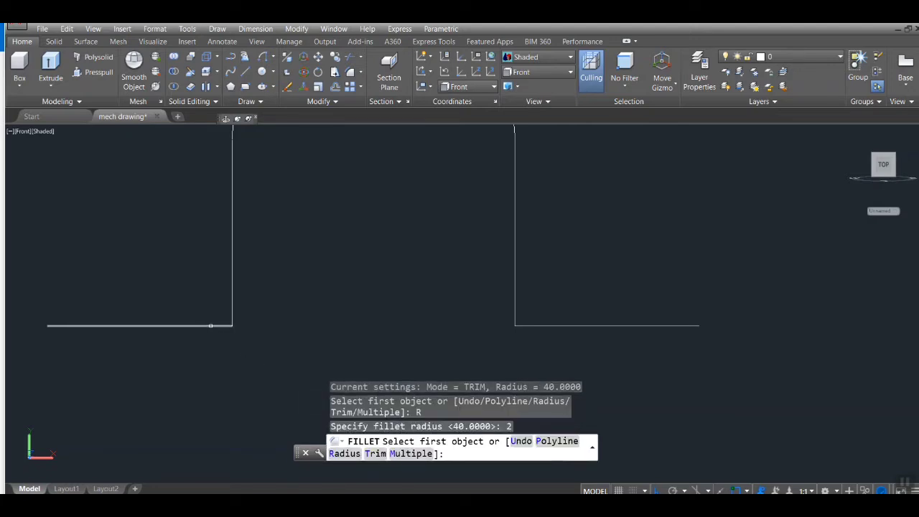
click(213, 325)
click(232, 273)
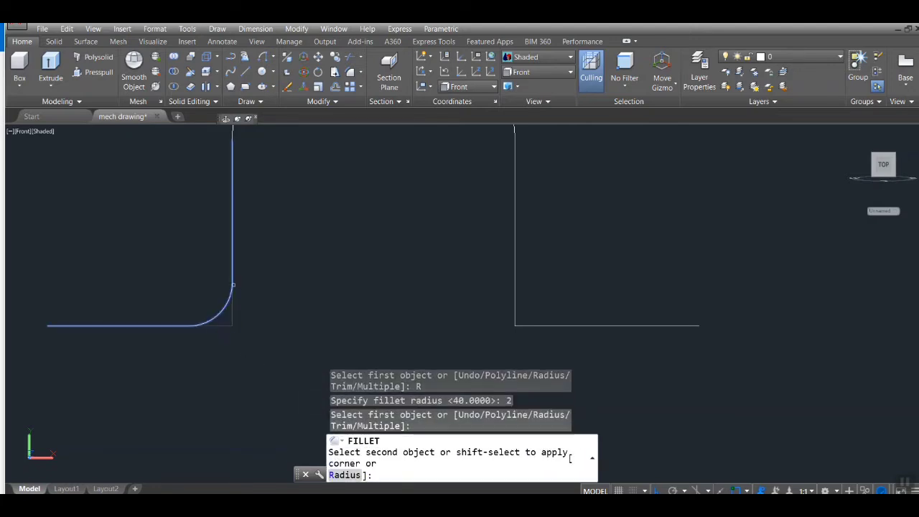
key(Return)
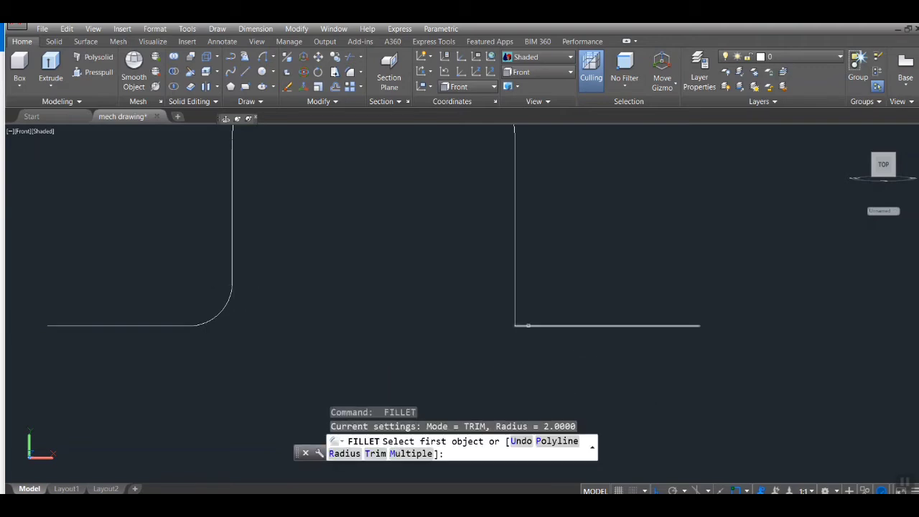
click(529, 326)
click(515, 287)
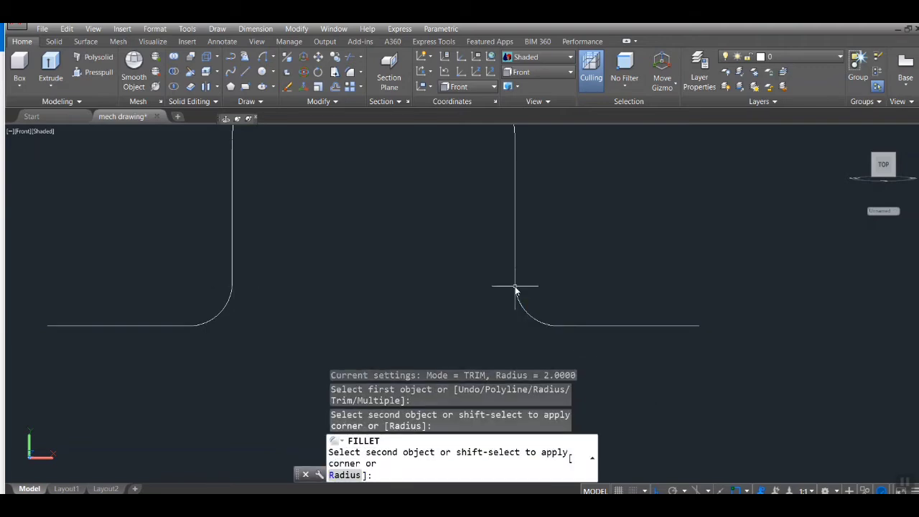
Step: Join all lines and arcs of the profile into a single polyline
scroll(410, 318, down, 5)
middle_drag(365, 288, 396, 290)
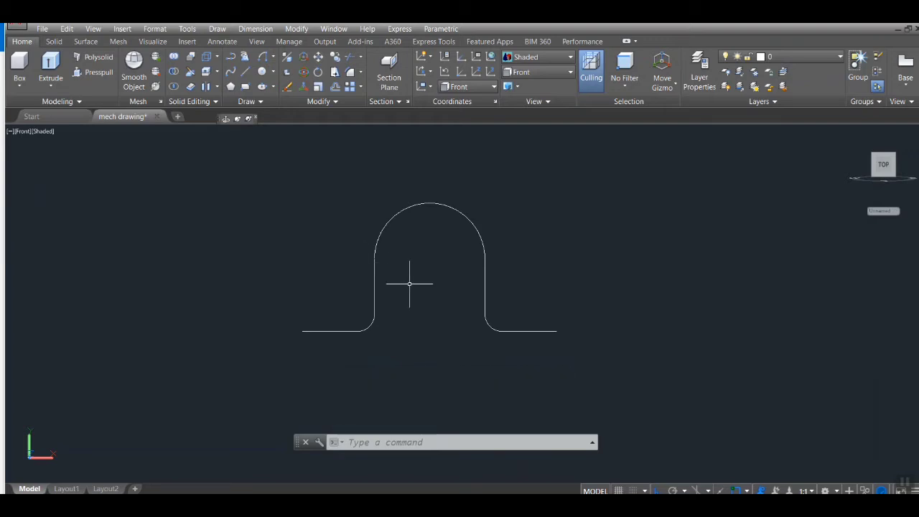
scroll(393, 288, up, 3)
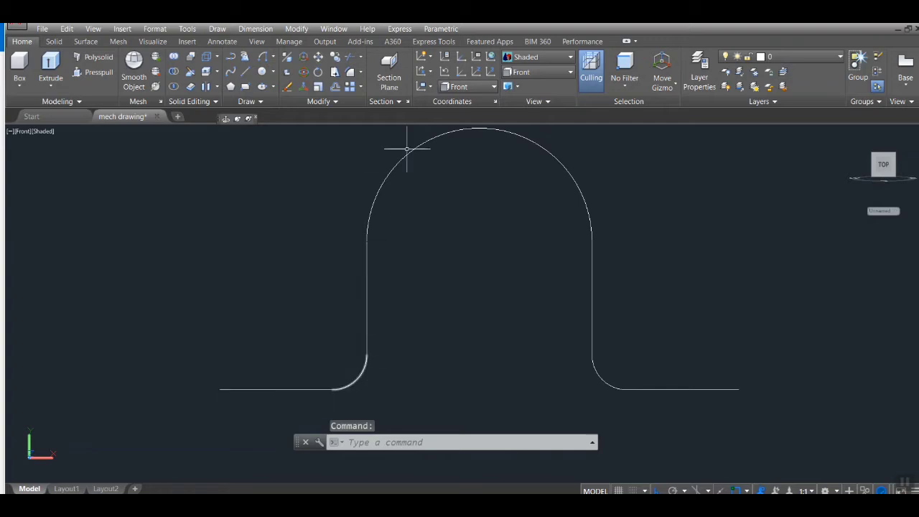
scroll(620, 333, down, 2)
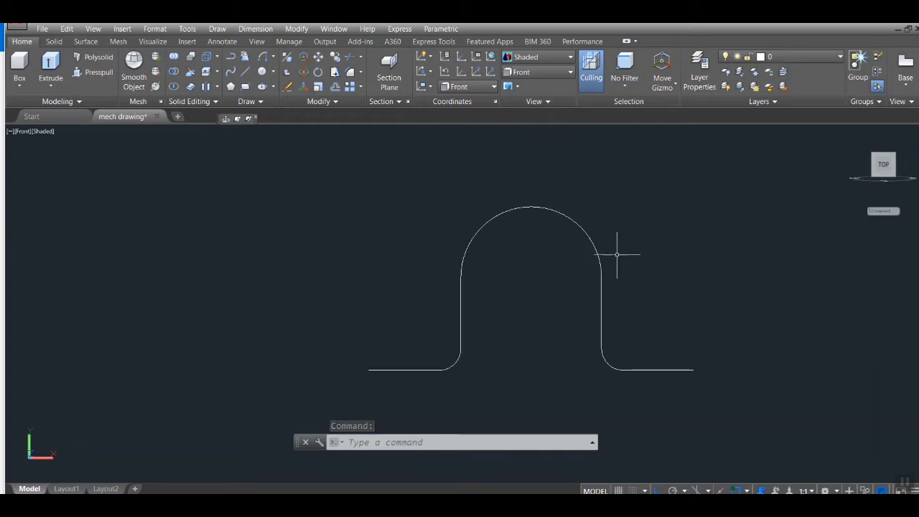
text(J)
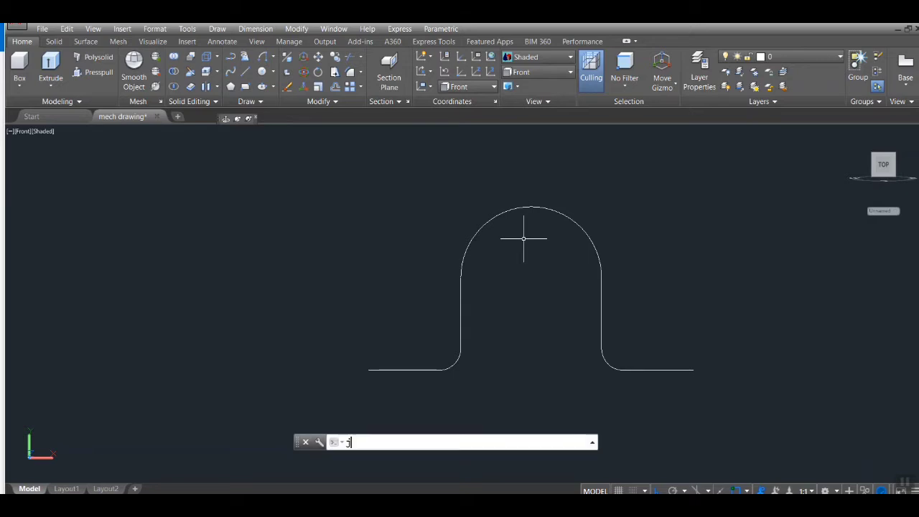
key(Return)
scroll(316, 151, down, 2)
click(280, 163)
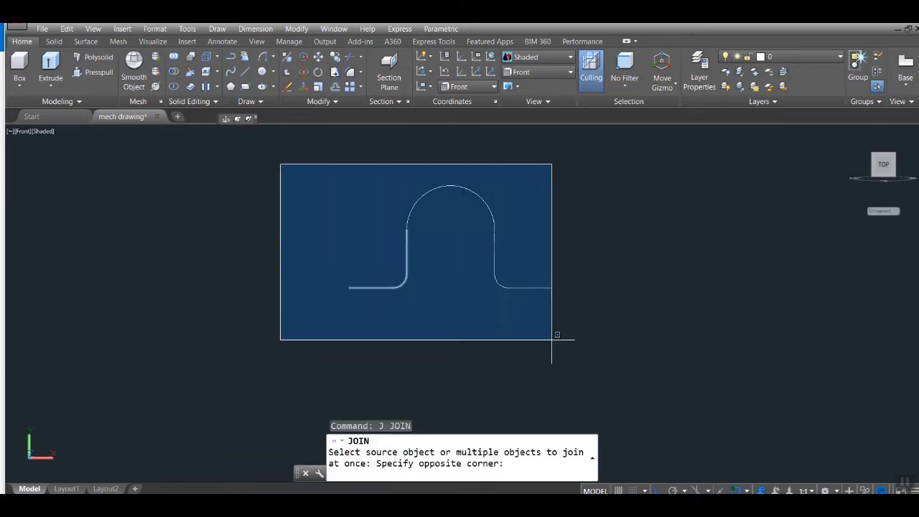
click(645, 358)
key(Return)
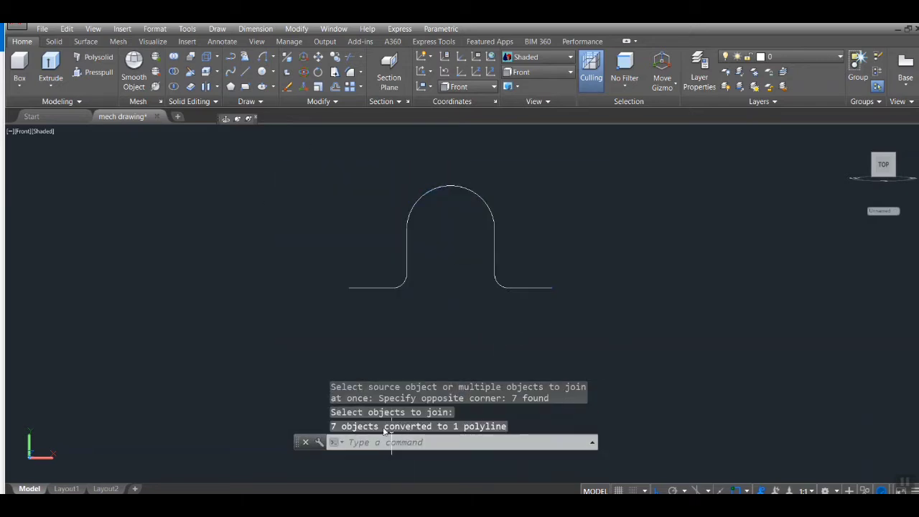
click(451, 190)
scroll(450, 193, up, 3)
middle_drag(446, 263, 447, 298)
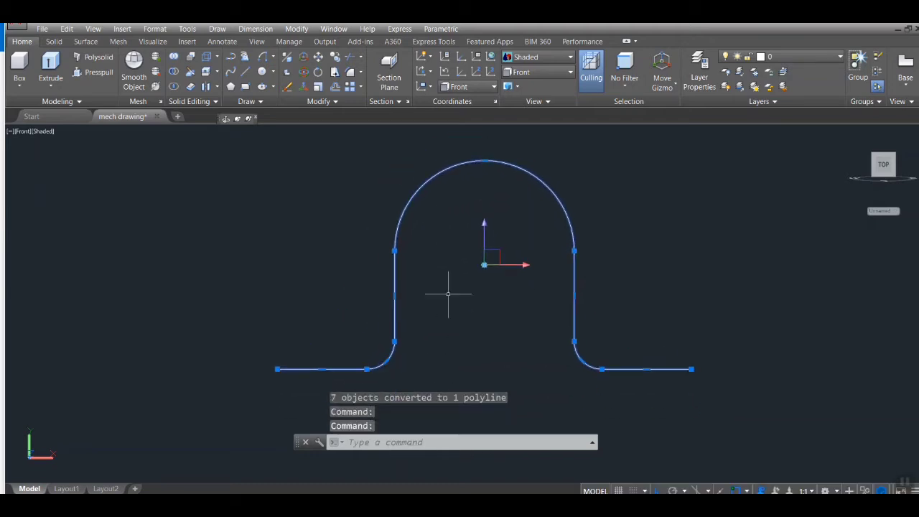
key(Escape)
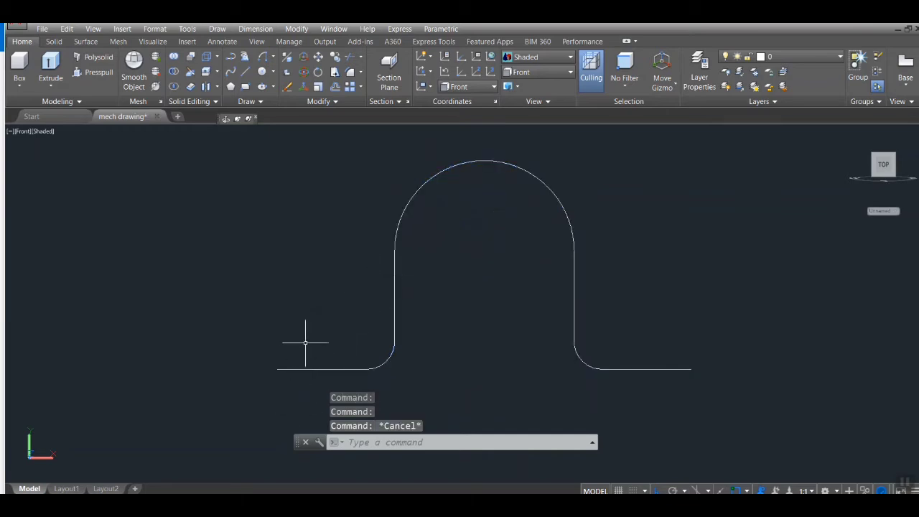
Step: In the Left view, draw a rectangle 6 wide and 1 high beside the lower end of the profile
click(543, 69)
click(539, 110)
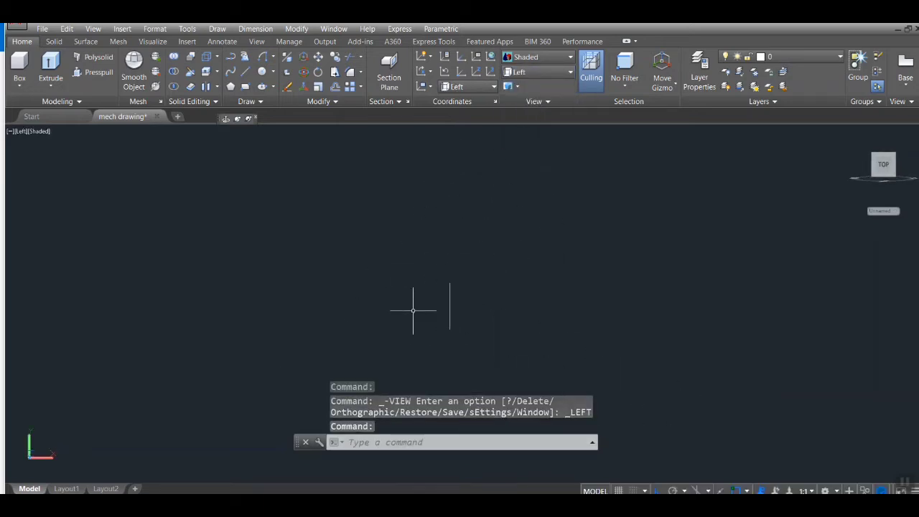
scroll(437, 329, up, 5)
text(rec)
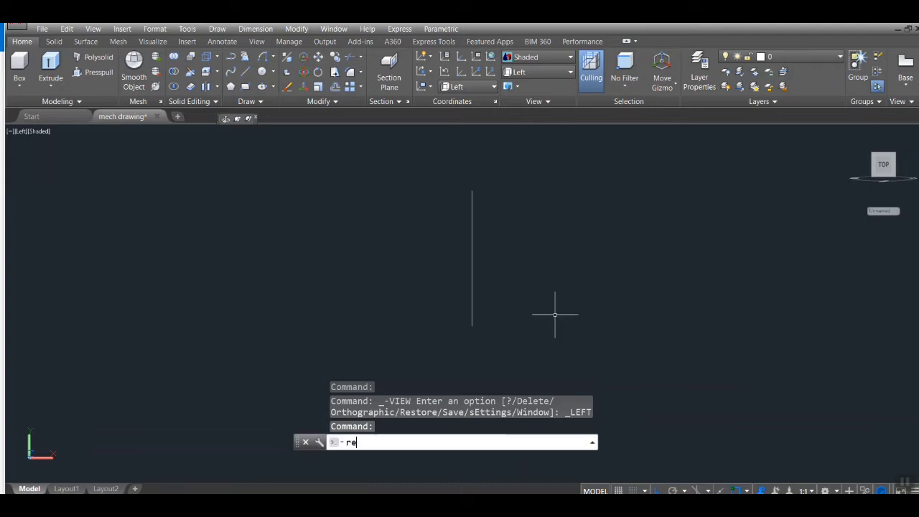
key(Return)
scroll(553, 313, up, 1)
click(490, 297)
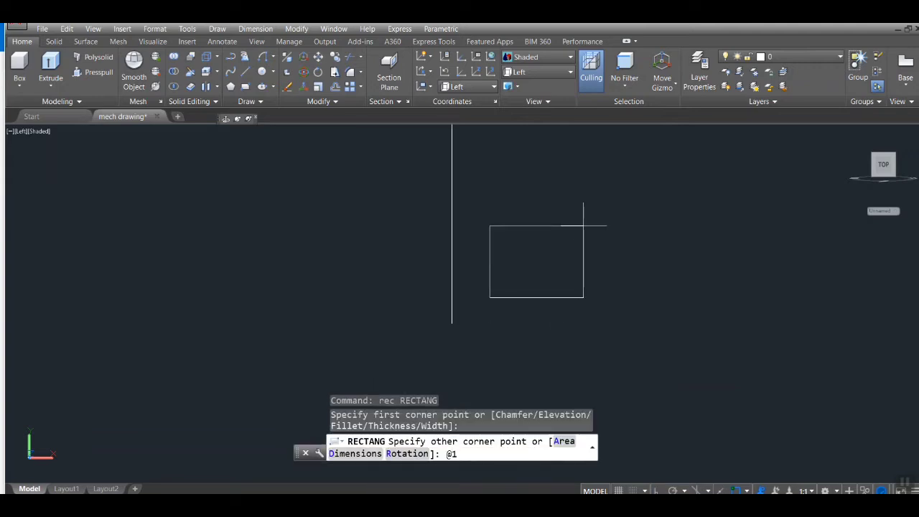
text(@6,1)
key(Return)
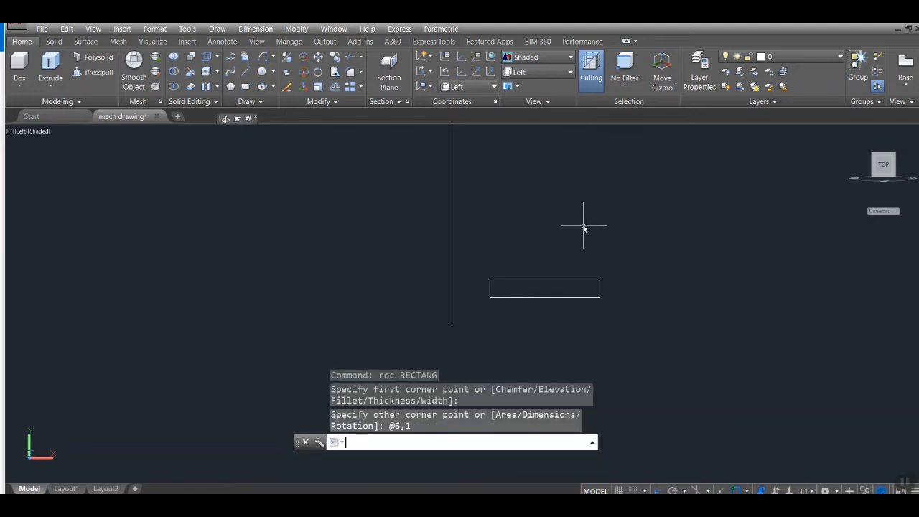
Step: Switch the model to the SW Isometric view to show the profile path and the rectangle together
scroll(505, 281, up, 2)
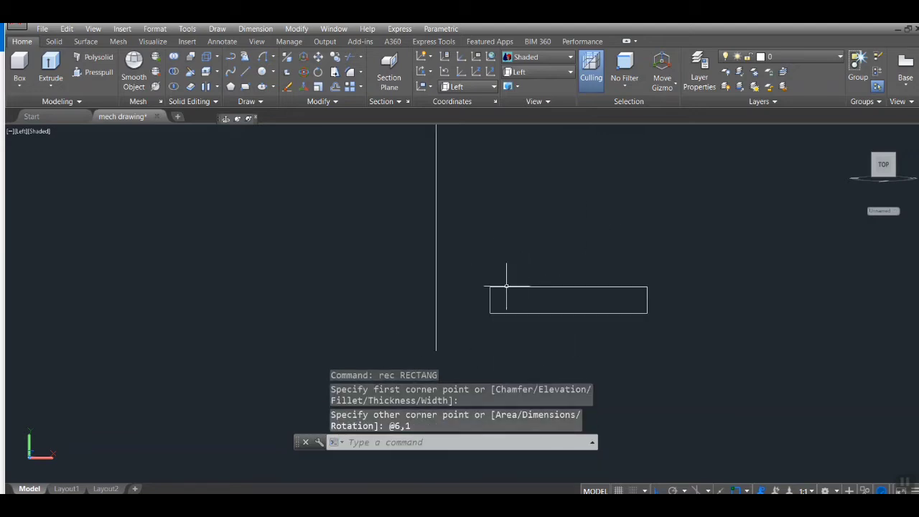
click(539, 72)
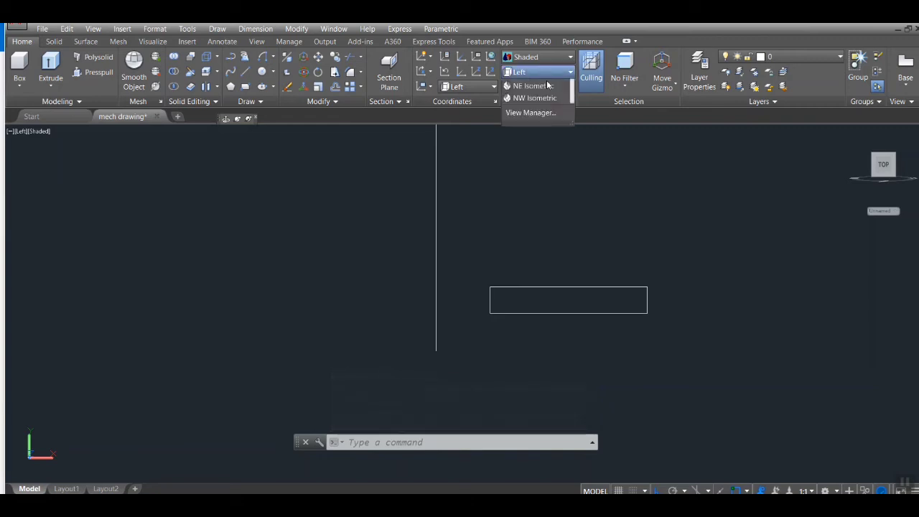
click(532, 159)
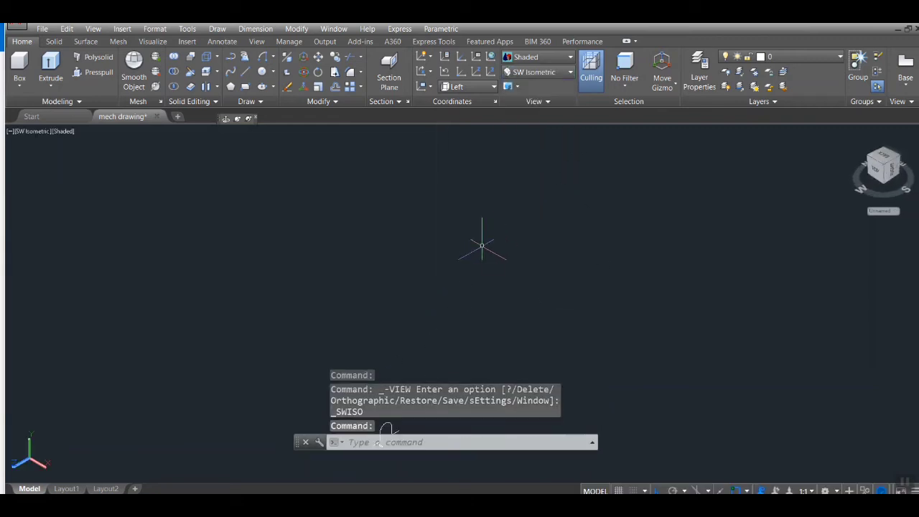
scroll(484, 255, up, 3)
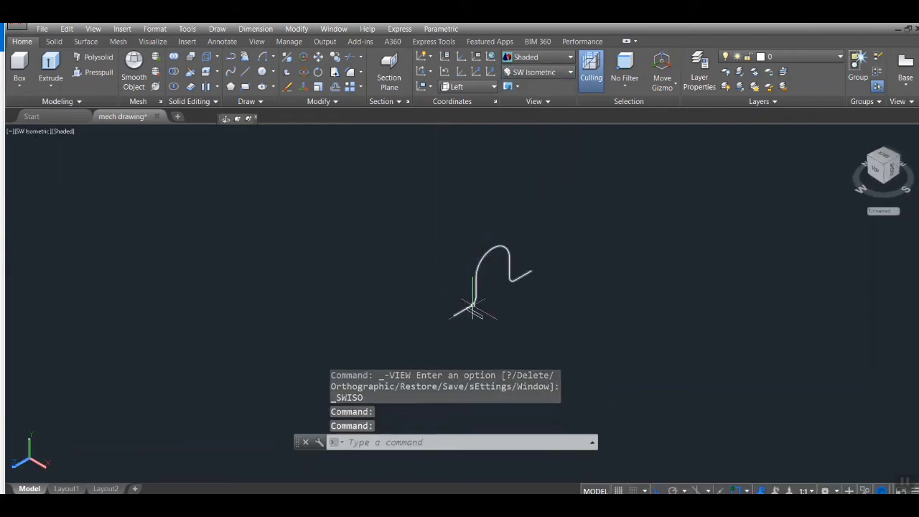
scroll(460, 313, up, 3)
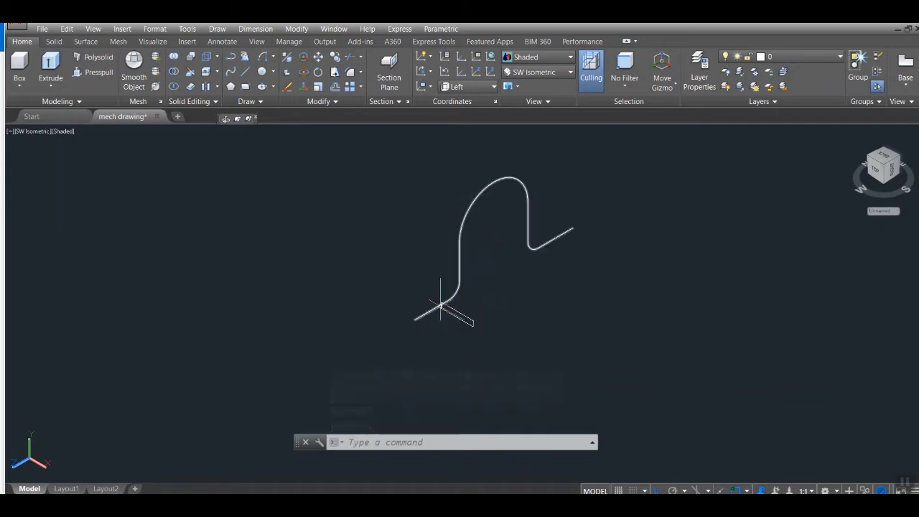
scroll(441, 309, up, 2)
middle_drag(517, 324, 513, 350)
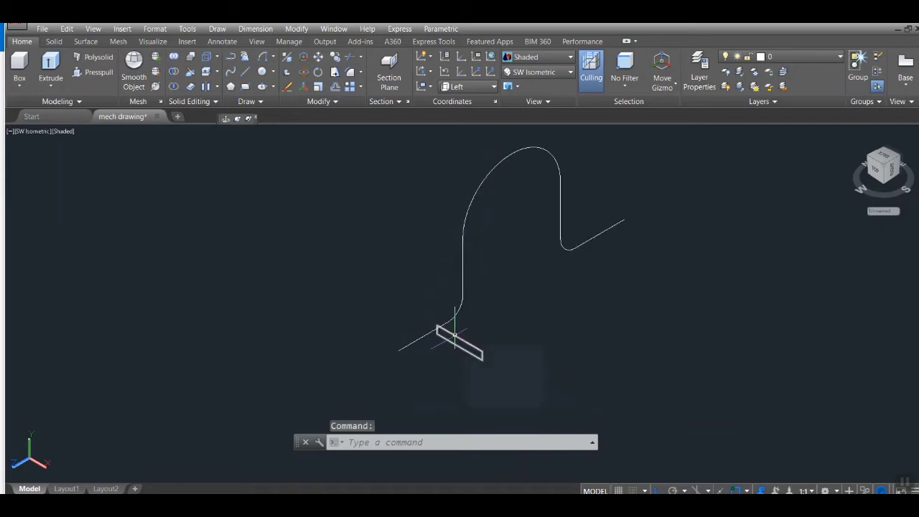
scroll(455, 334, up, 2)
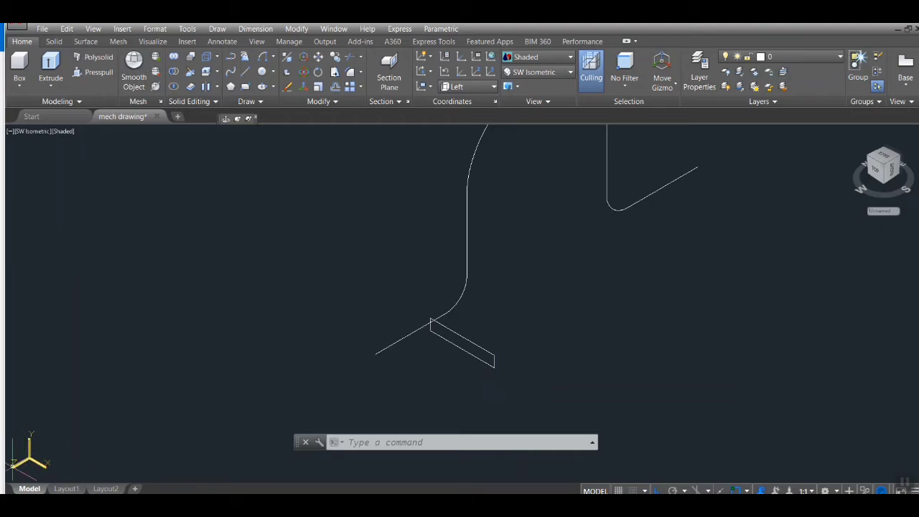
scroll(413, 381, down, 2)
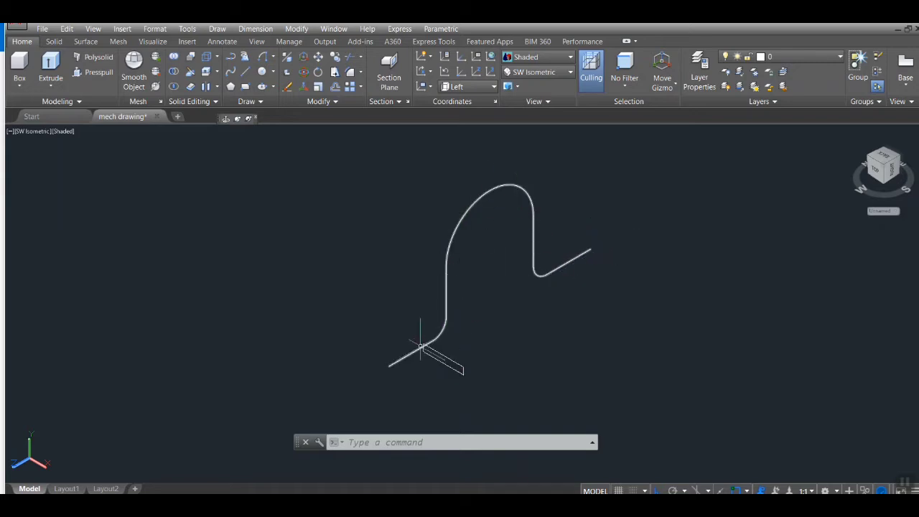
Step: Move the rectangle by its lower outer corner onto the free end of the profile's far flange
scroll(431, 349, up, 3)
click(449, 363)
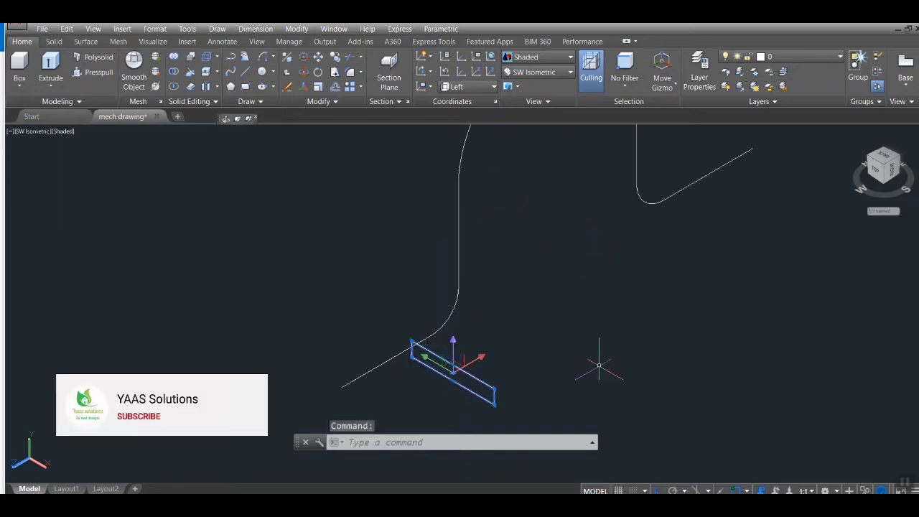
text(m)
key(Return)
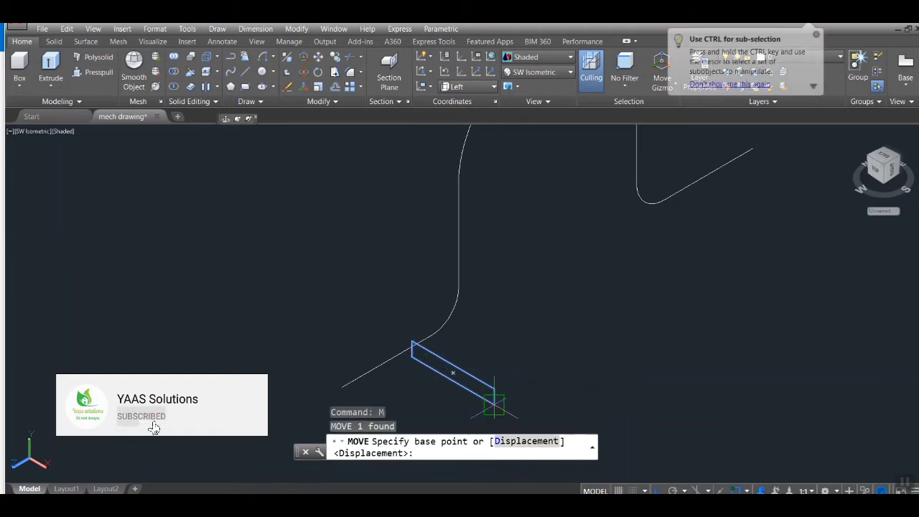
click(495, 403)
middle_drag(700, 129, 607, 219)
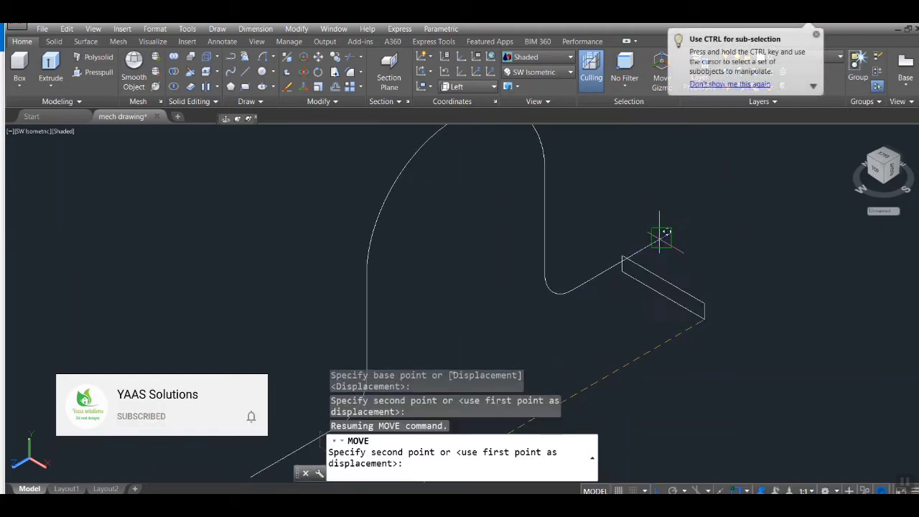
click(662, 239)
scroll(708, 248, down, 3)
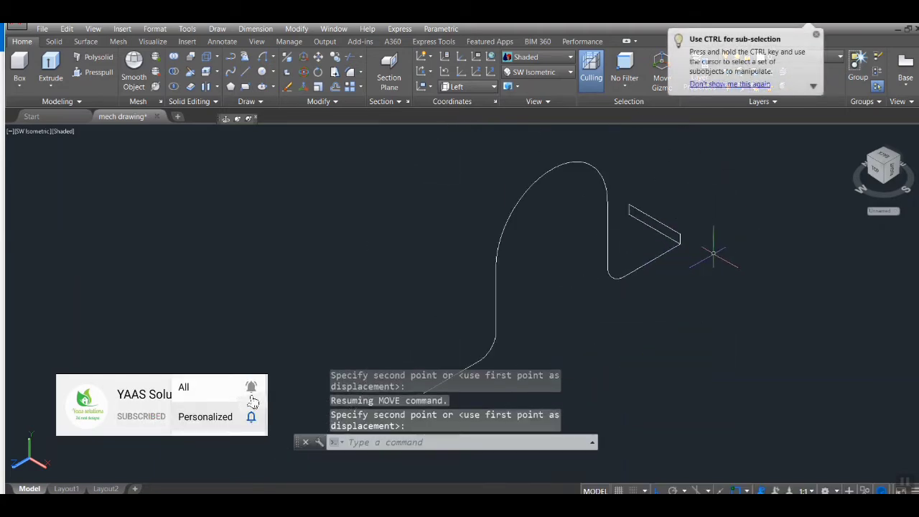
scroll(637, 222, up, 4)
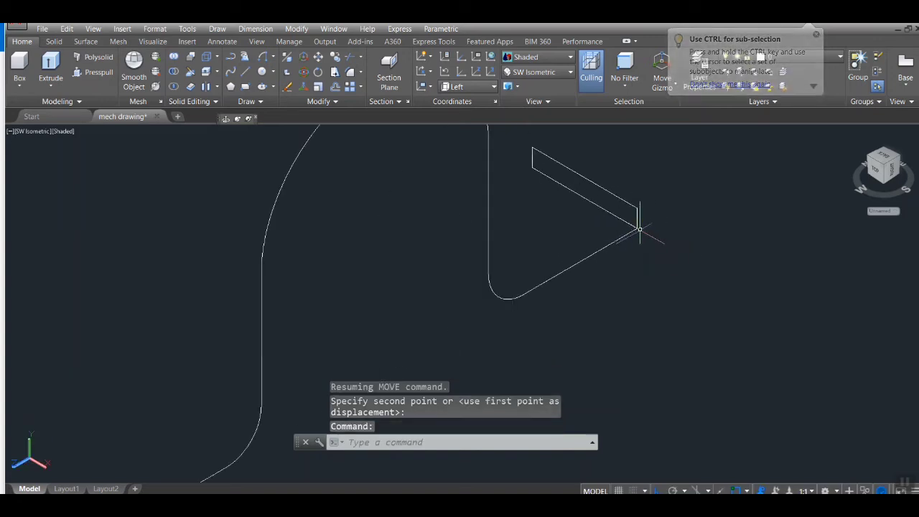
scroll(662, 253, down, 2)
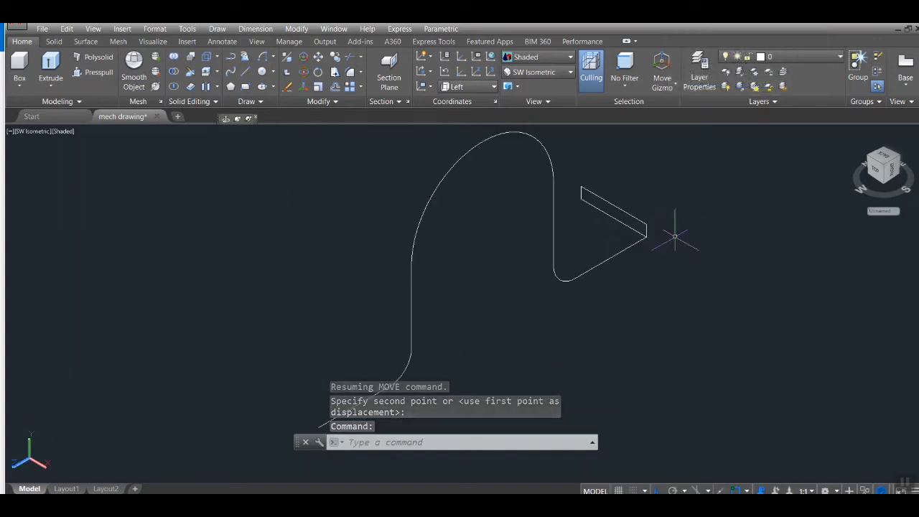
Step: Sweep the rectangle along the joined profile polyline to form a solid strap
click(50, 87)
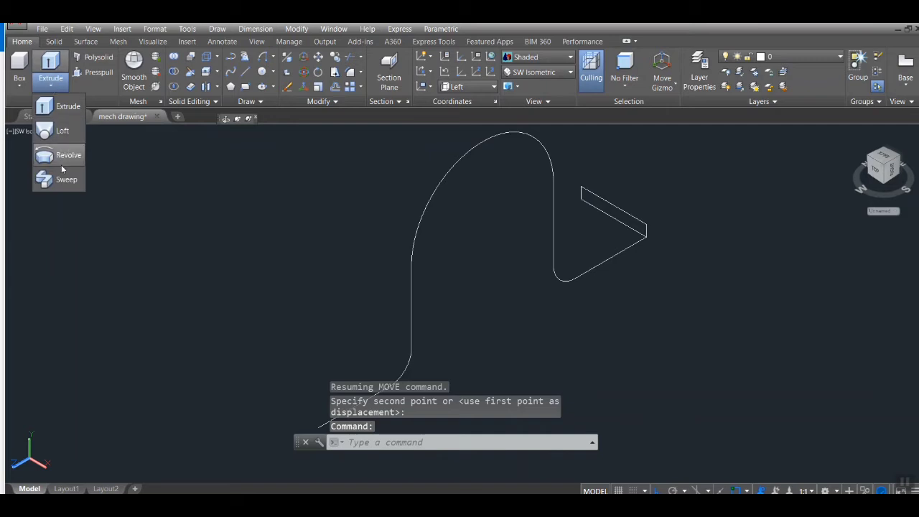
click(64, 180)
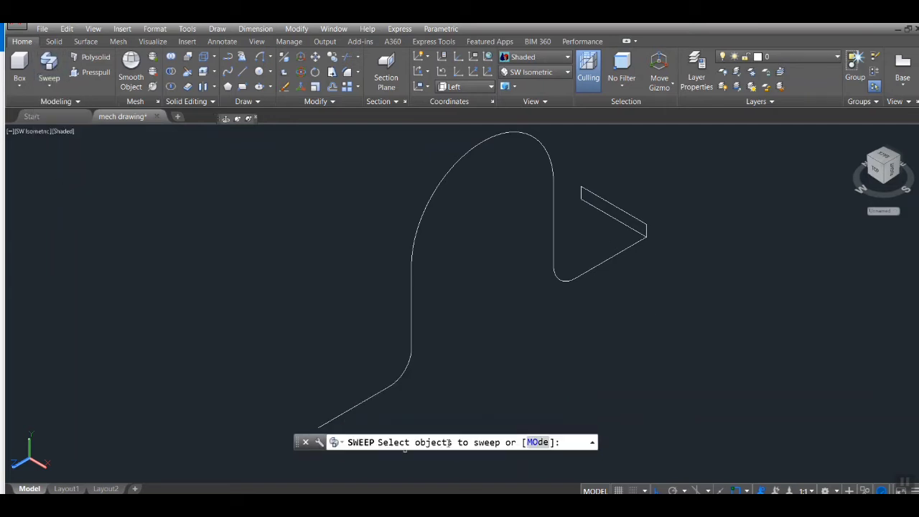
click(608, 215)
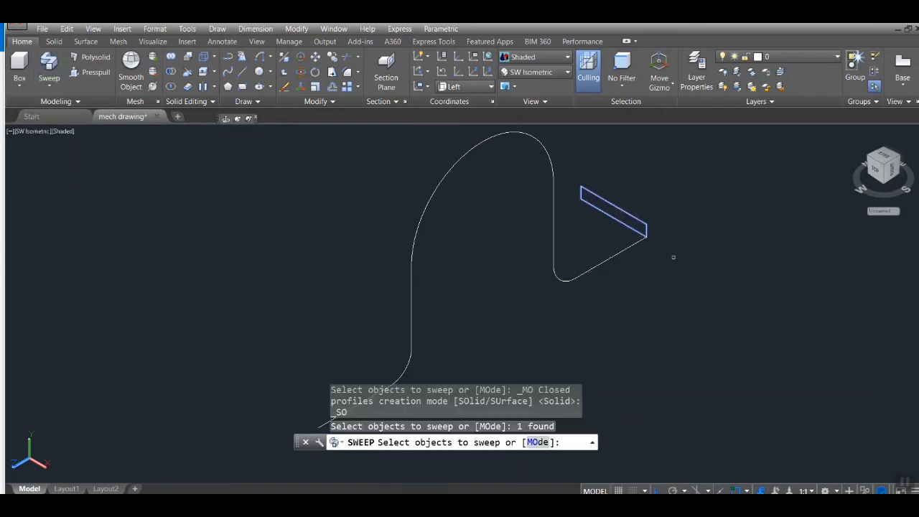
key(Return)
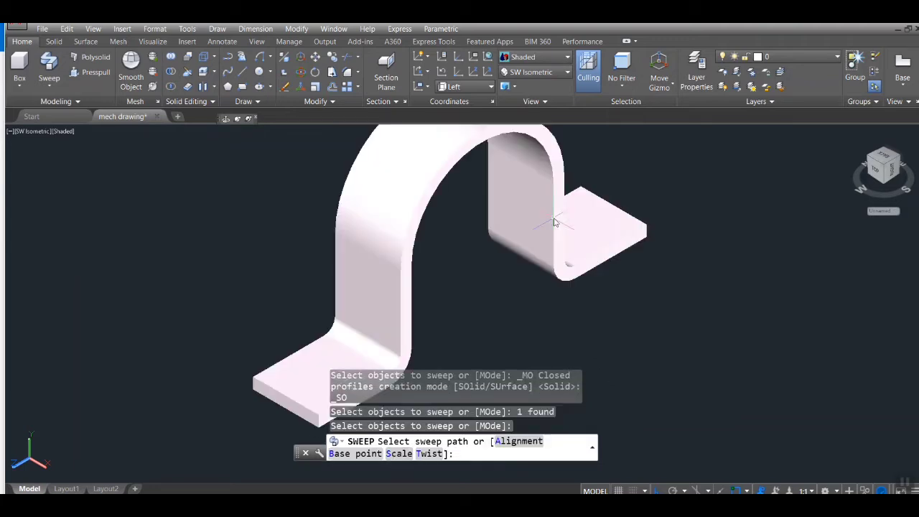
click(551, 219)
scroll(616, 303, down, 2)
scroll(488, 372, down, 1)
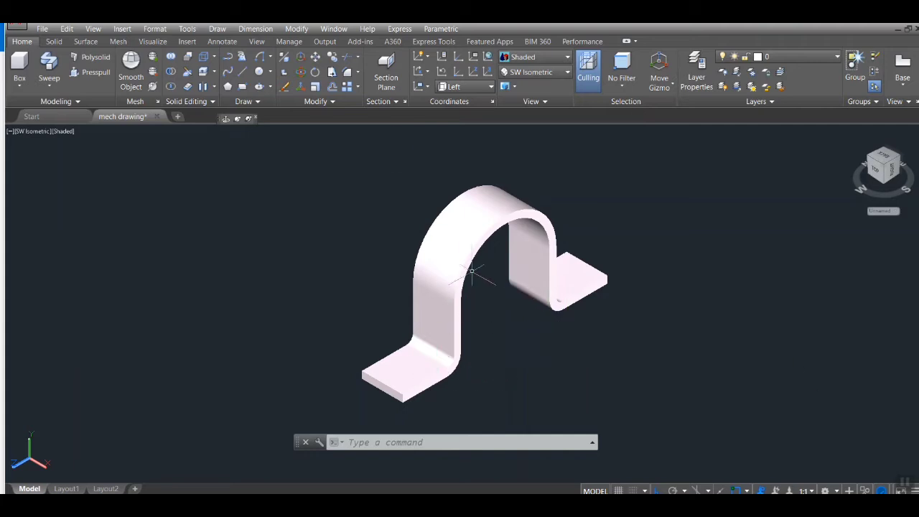
Step: Switch to the Top view and set the visual style to 2D Wireframe
click(552, 60)
click(552, 60)
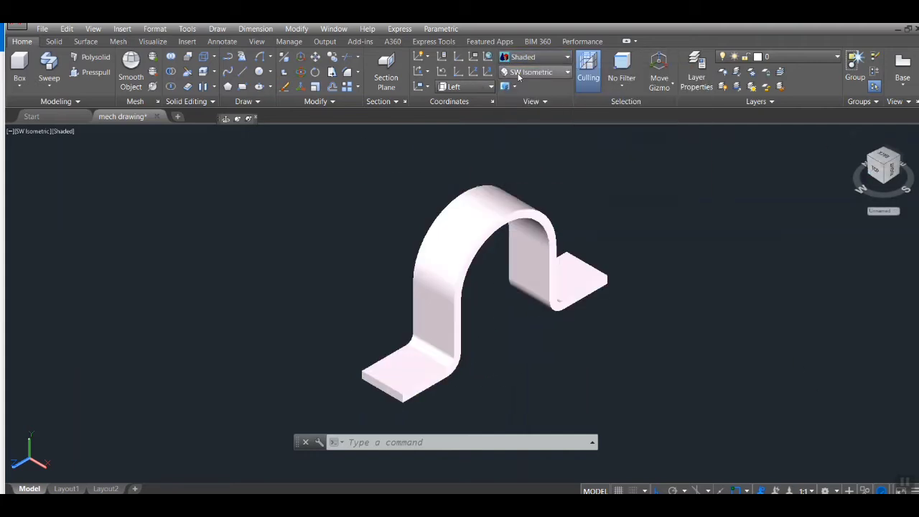
click(535, 72)
click(516, 86)
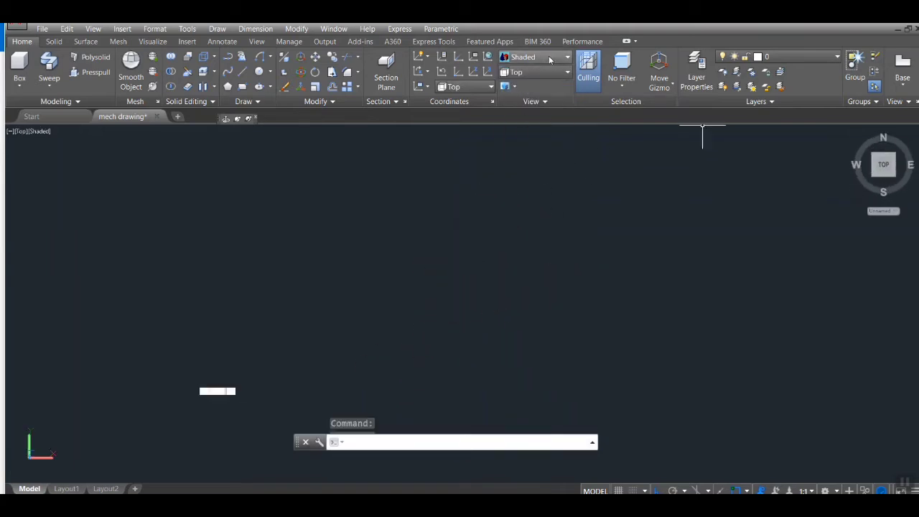
scroll(201, 405, up, 6)
scroll(241, 349, up, 6)
middle_drag(327, 310, 519, 263)
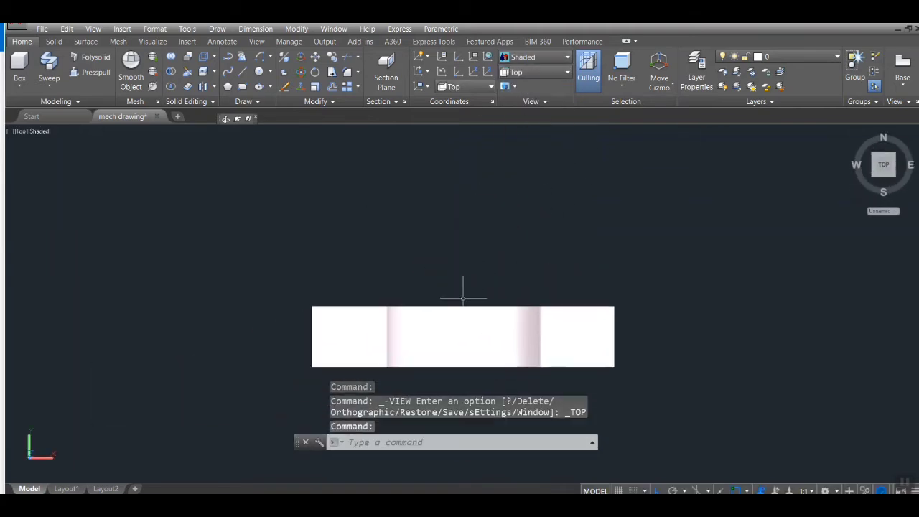
scroll(462, 298, up, 2)
click(536, 57)
click(523, 79)
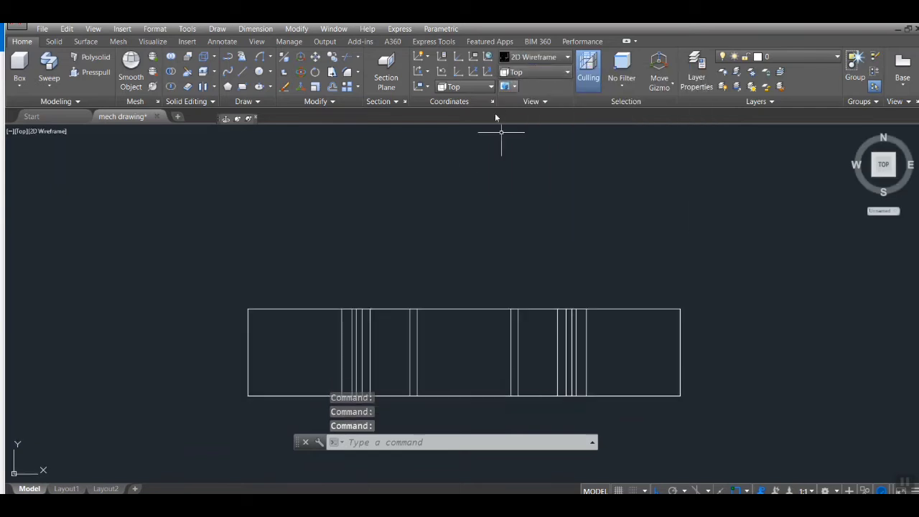
middle_drag(484, 249, 483, 202)
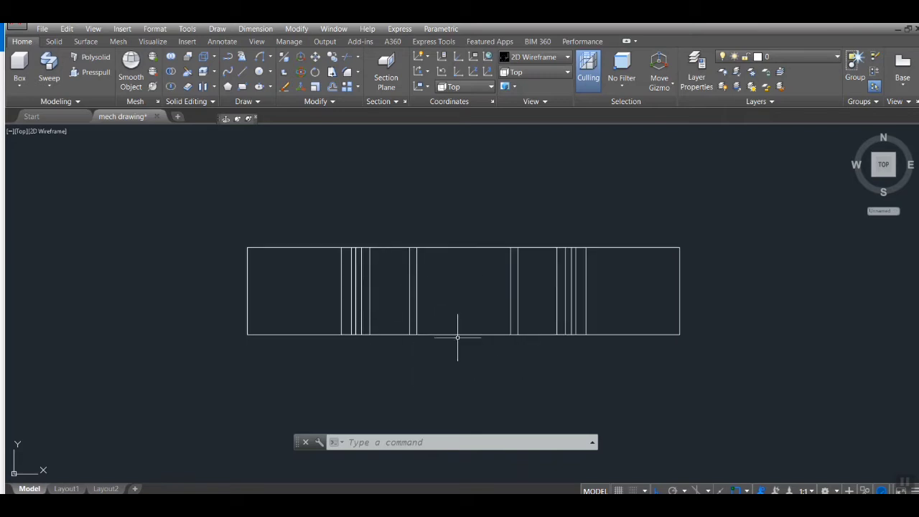
Step: Draw a rectangle 13 wide and 4 high at the lower edge of the strap
text(rec)
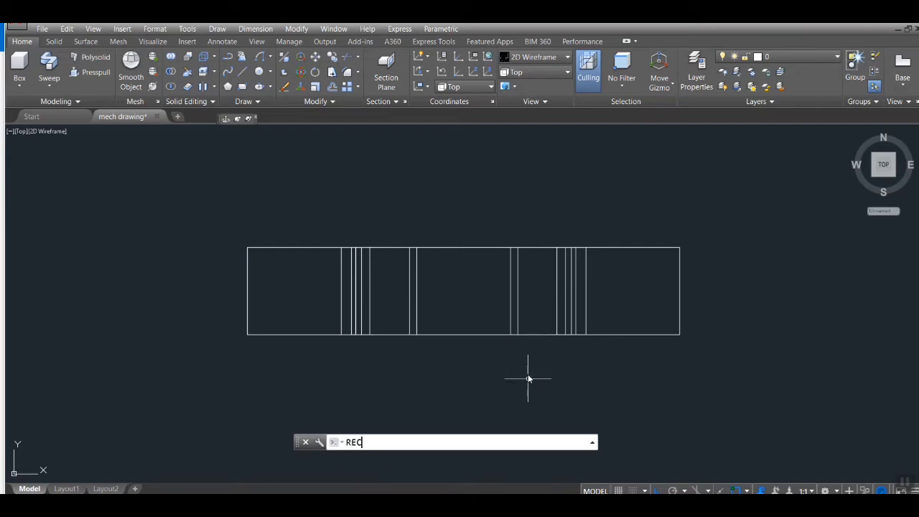
key(Return)
click(452, 390)
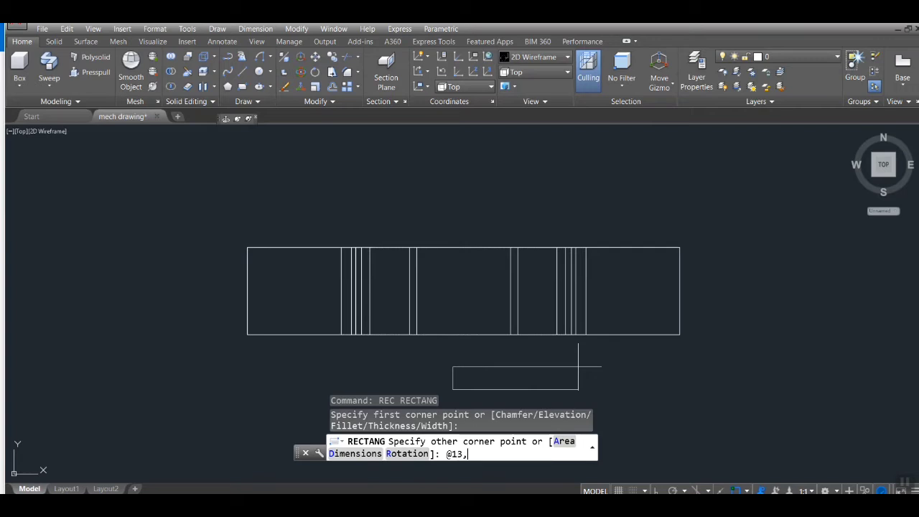
key(Return)
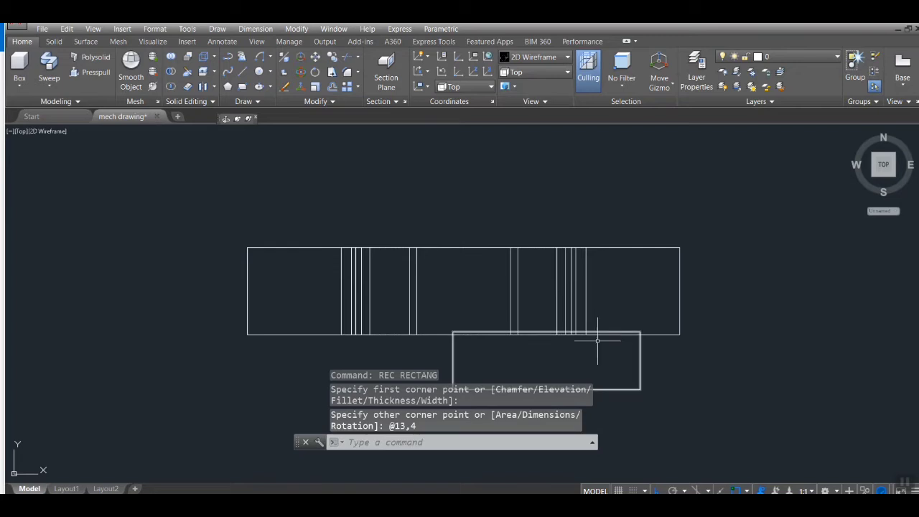
Step: Move the 13 by 4 rectangle straight down so it sits clear of the strap
middle_drag(475, 301, 450, 228)
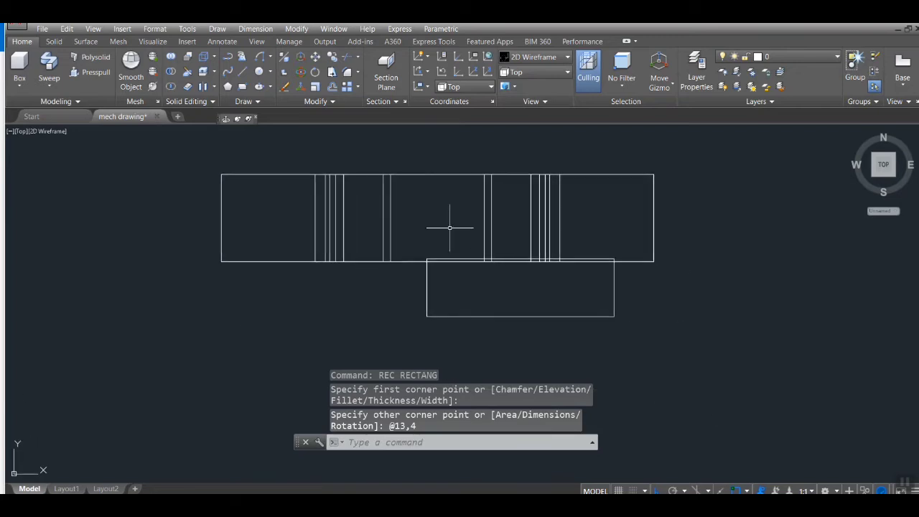
click(442, 316)
key(m)
key(Return)
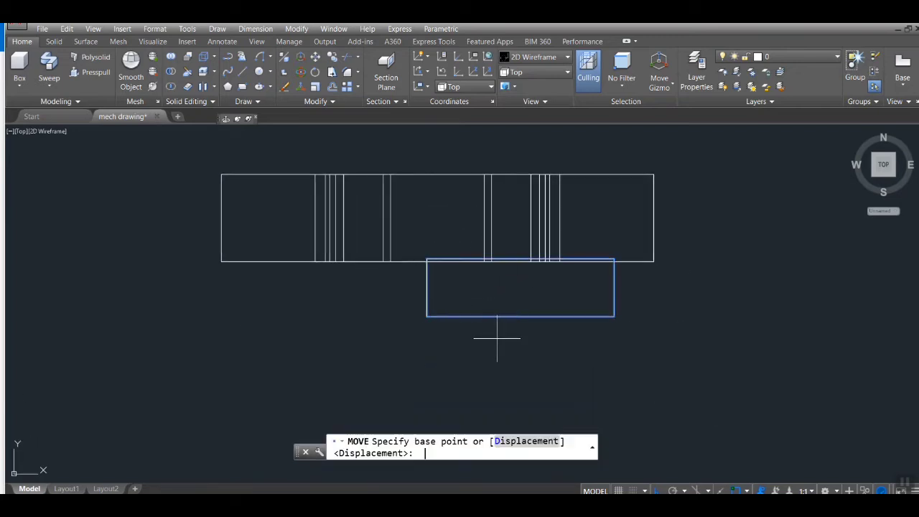
click(427, 316)
click(420, 349)
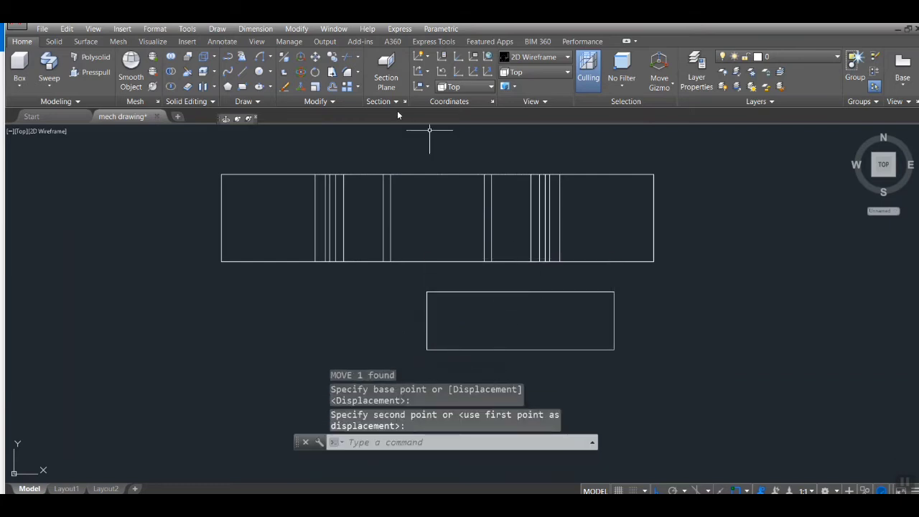
Step: Draw a vertical line 1 long downward from the midpoint of the strap's upper edge
text(l)
key(Return)
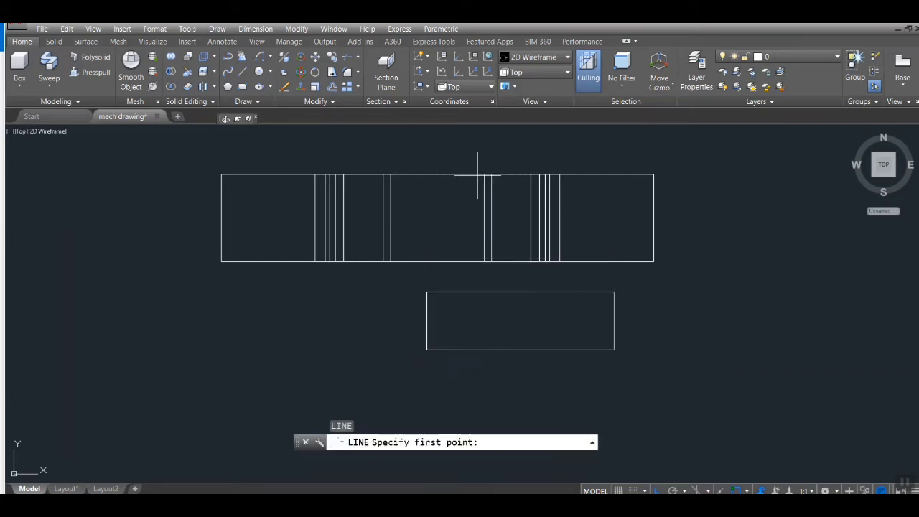
click(438, 175)
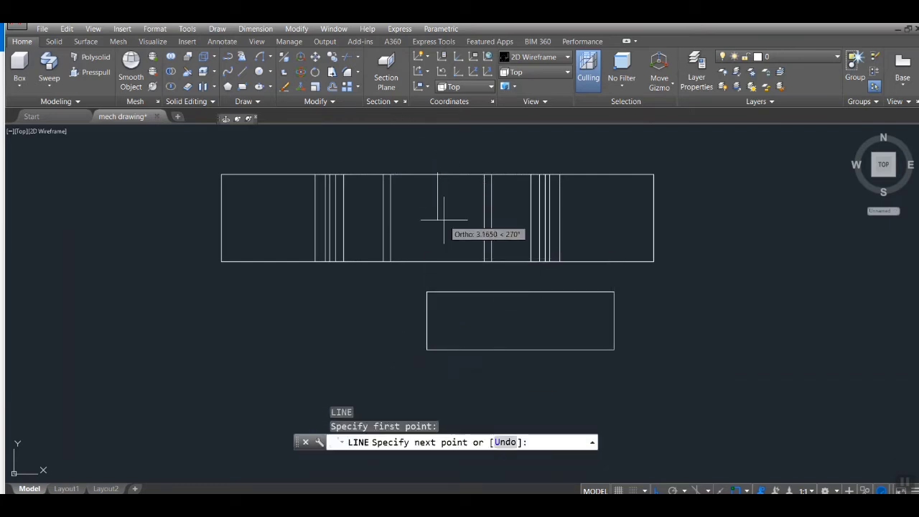
text(1)
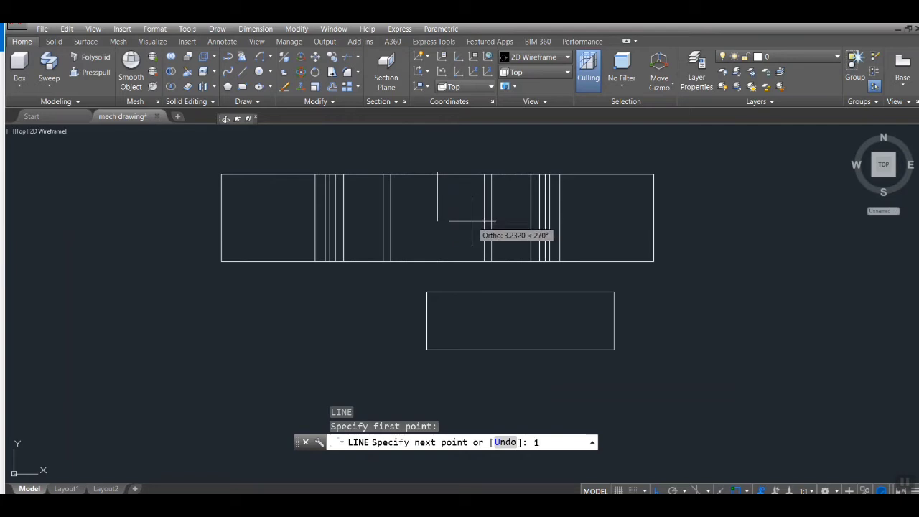
key(Return)
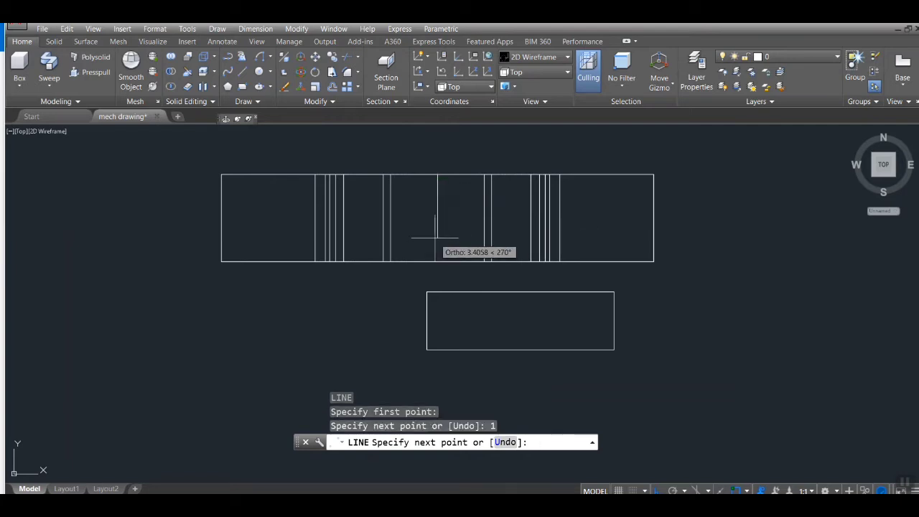
key(Return)
scroll(441, 205, up, 2)
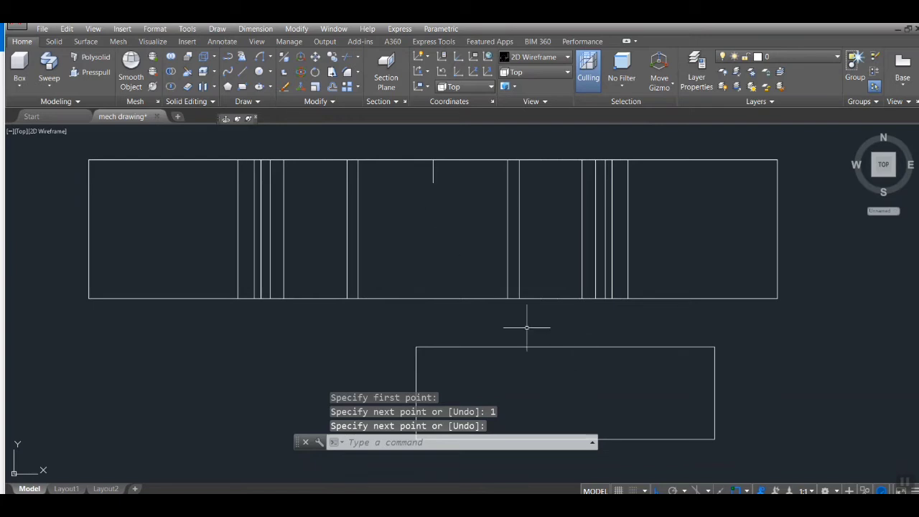
click(552, 347)
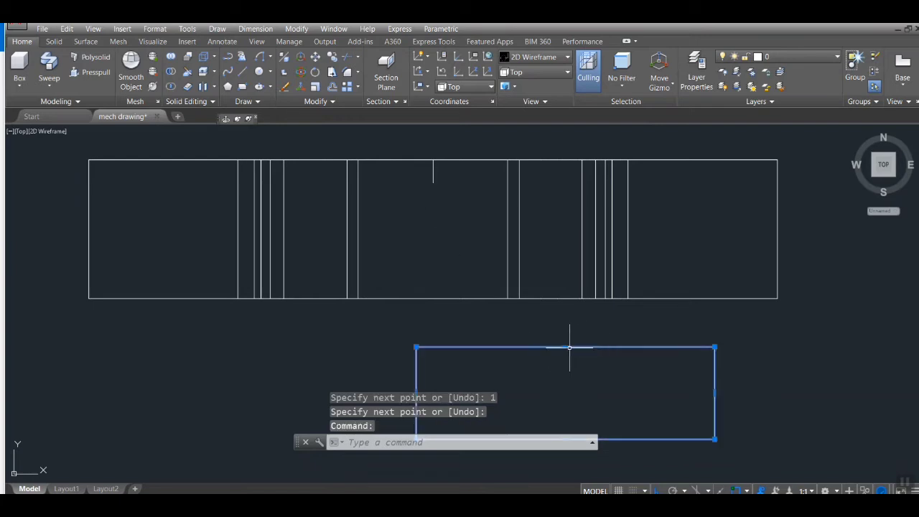
mouse_move(570, 348)
click(656, 388)
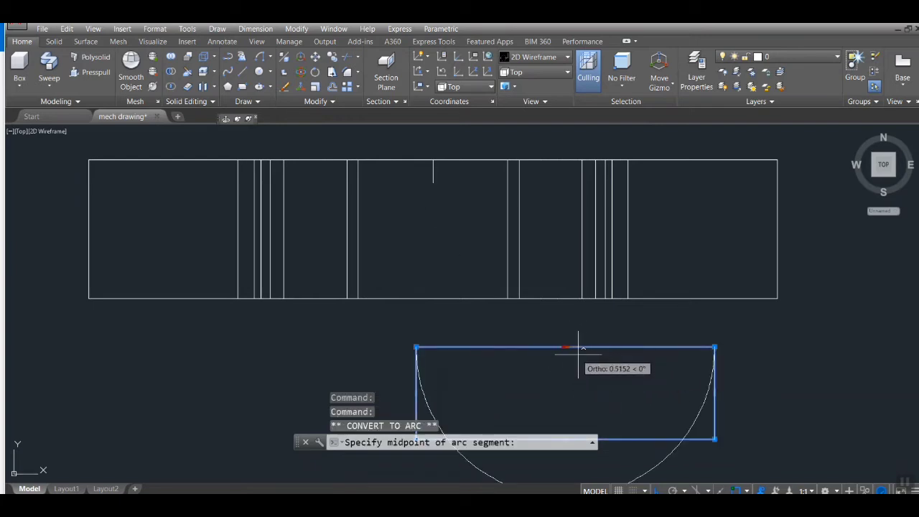
key(Escape)
key(Escape)
Step: Move the 13 by 4 rectangle by its upper edge's midpoint onto the lower end of the 1-long line on the strap
text(m)
key(Return)
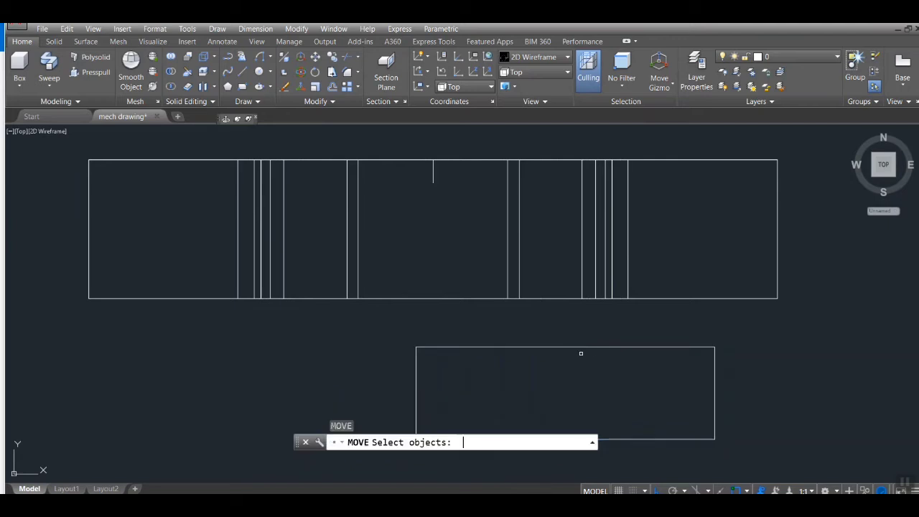
click(565, 348)
key(Return)
click(565, 349)
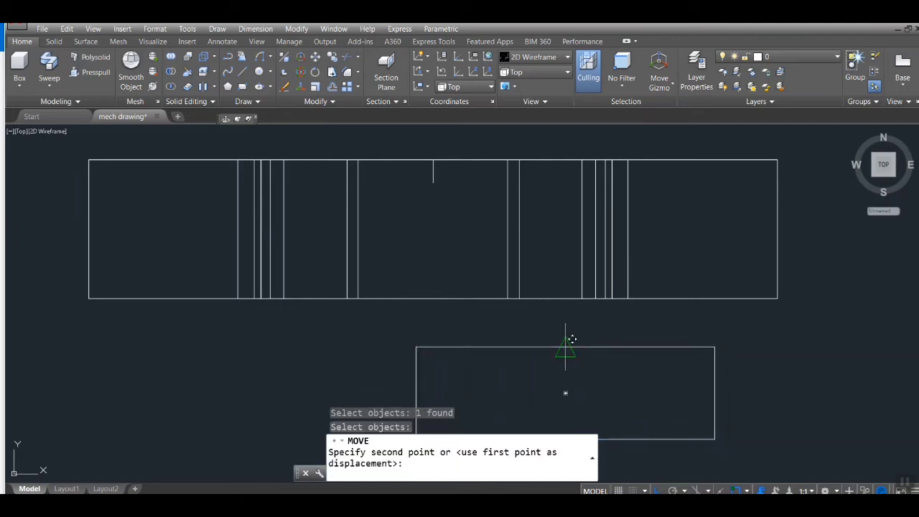
click(433, 182)
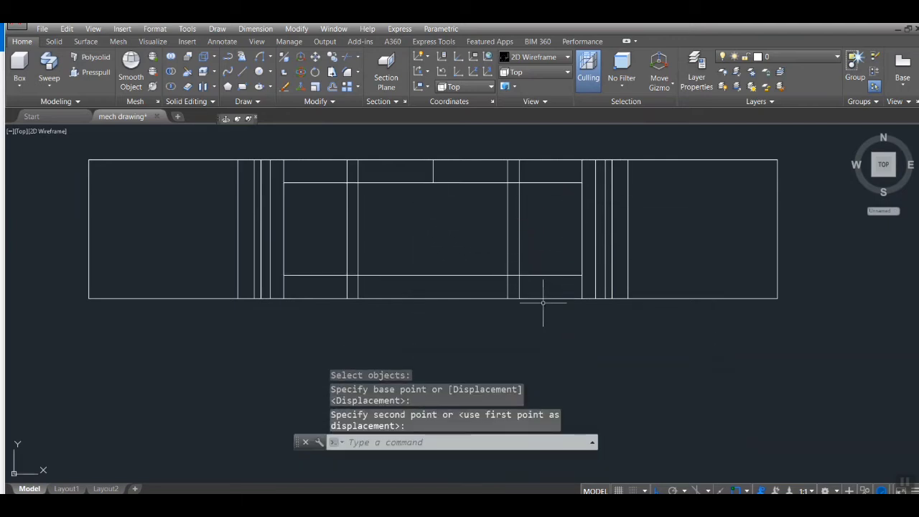
key(Escape)
Step: Switch to the SW Isometric view with the strap and rectangle filling the drawing area
click(518, 75)
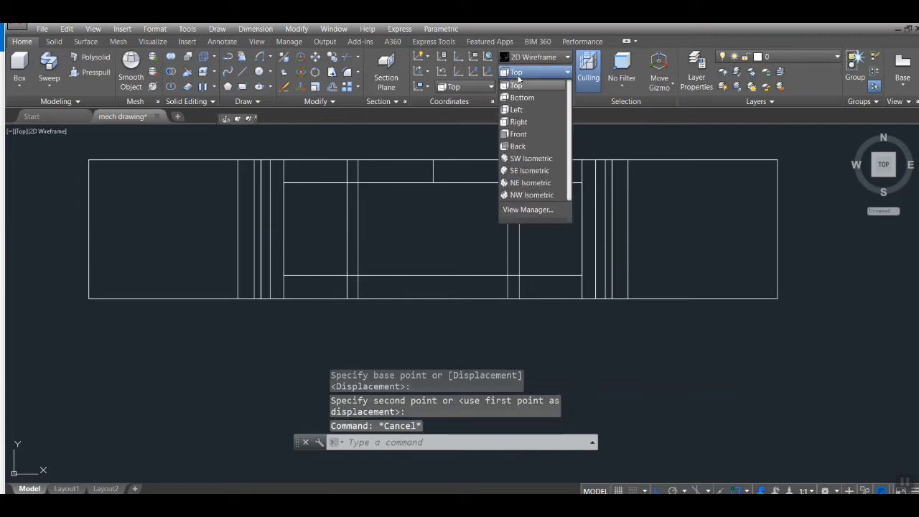
click(531, 159)
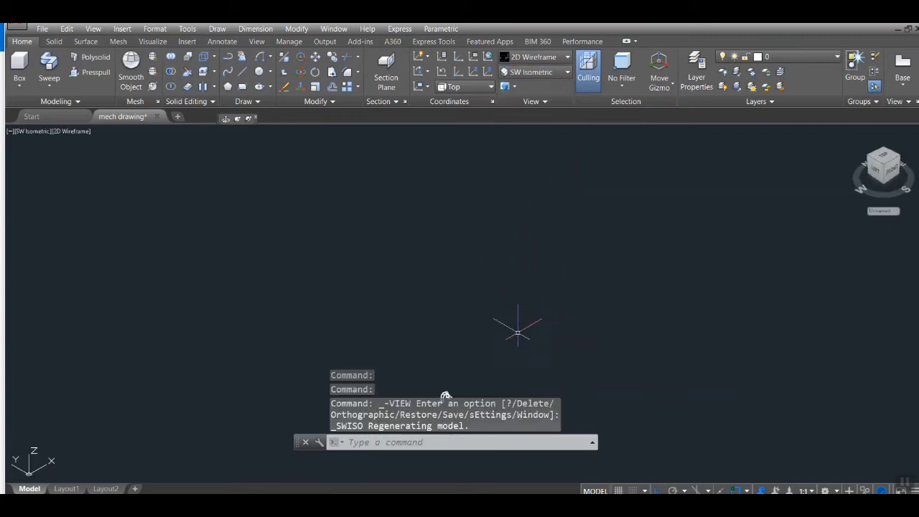
scroll(503, 313, up, 5)
scroll(503, 313, up, 3)
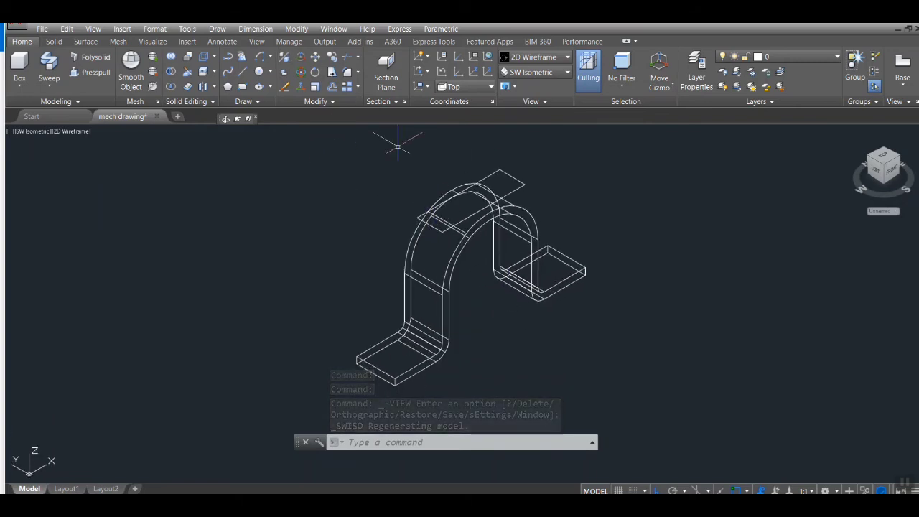
Step: Extrude the 13 by 4 rectangle downward so the solid passes through the strap's arch
text(EXT)
key(Return)
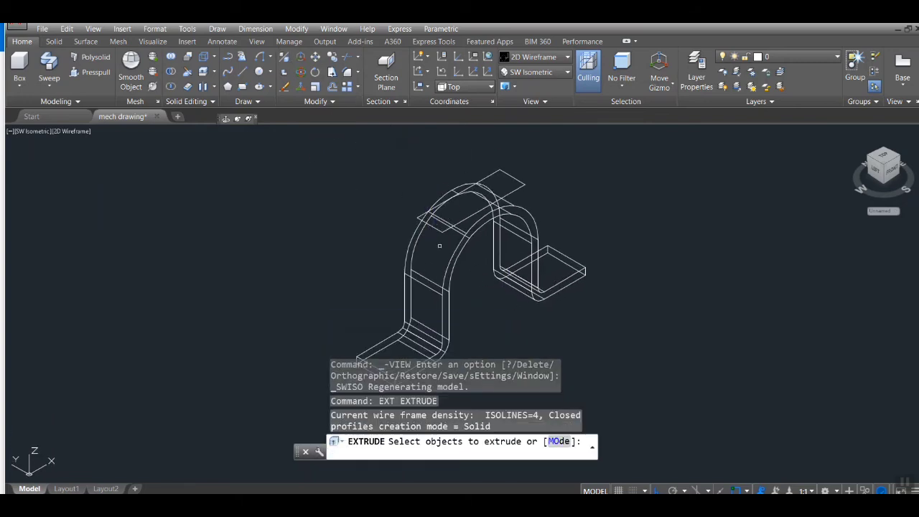
click(439, 228)
key(Return)
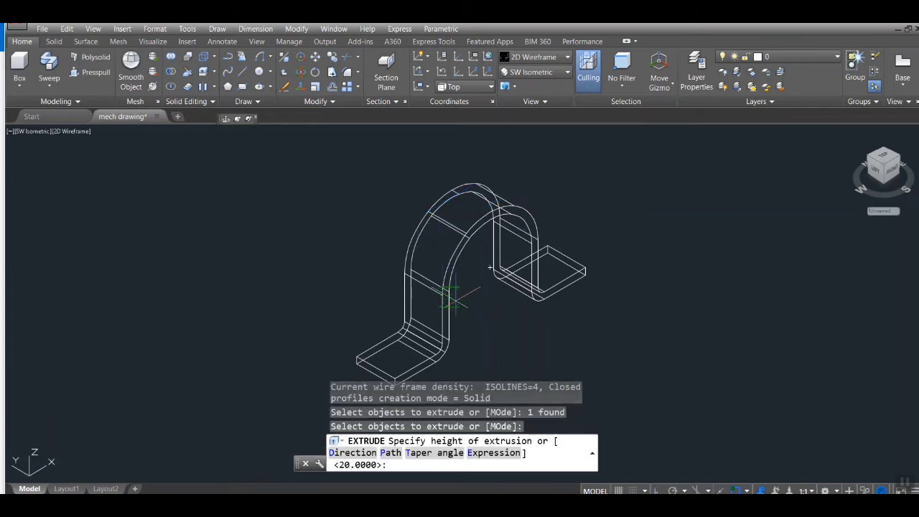
click(496, 258)
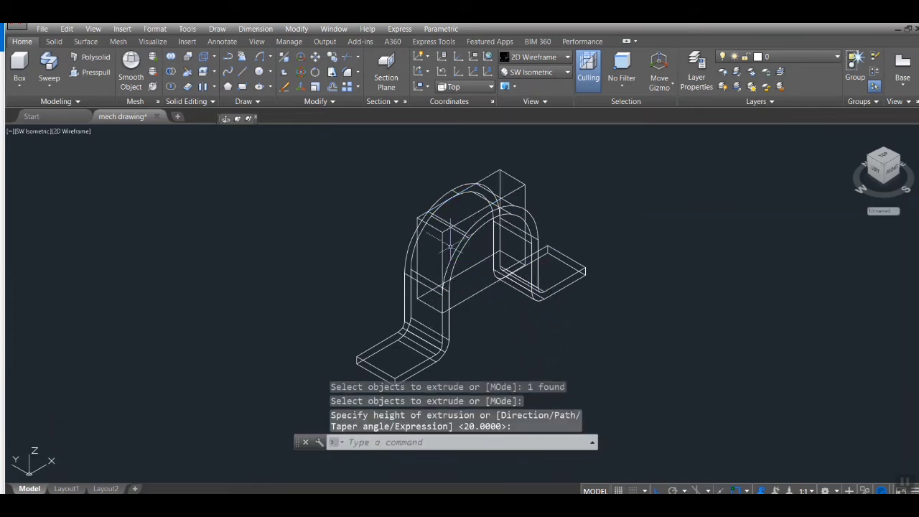
scroll(608, 192, up, 2)
key(Escape)
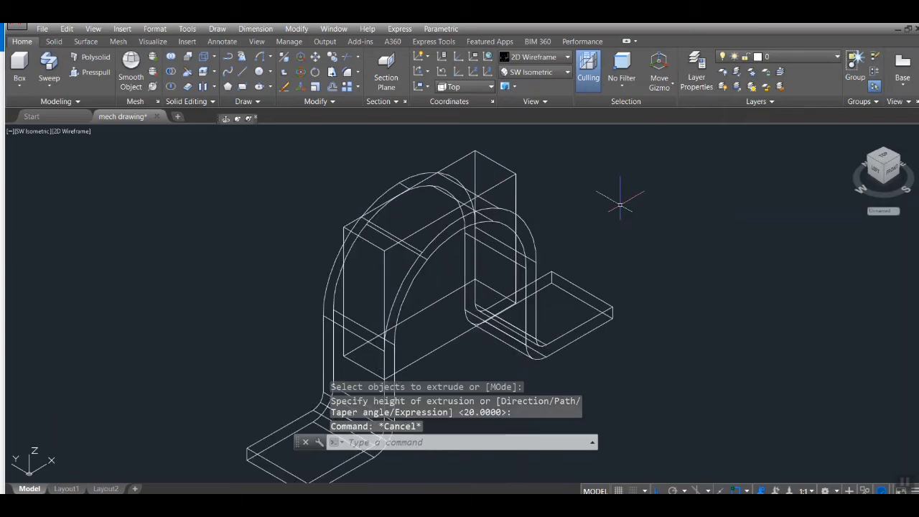
Step: Subtract the extruded box from the strap solid to cut a slot through the arch
text(su)
key(Return)
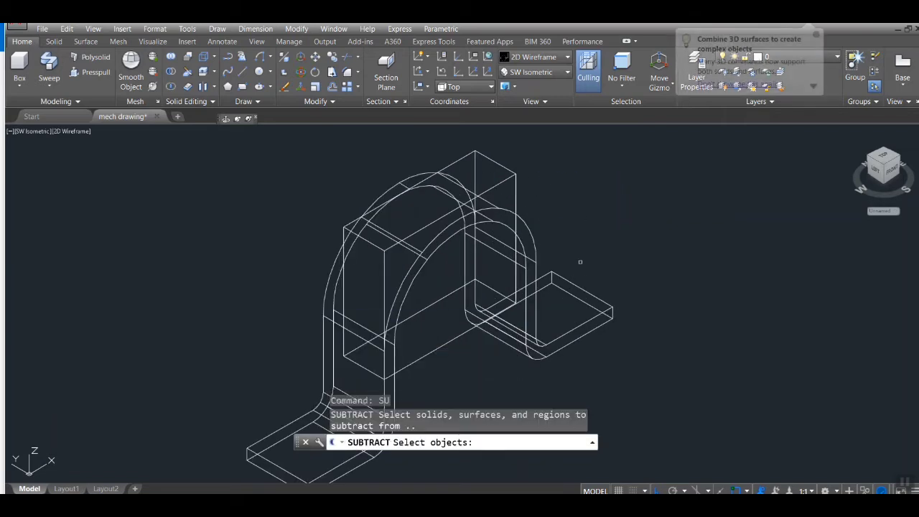
click(600, 314)
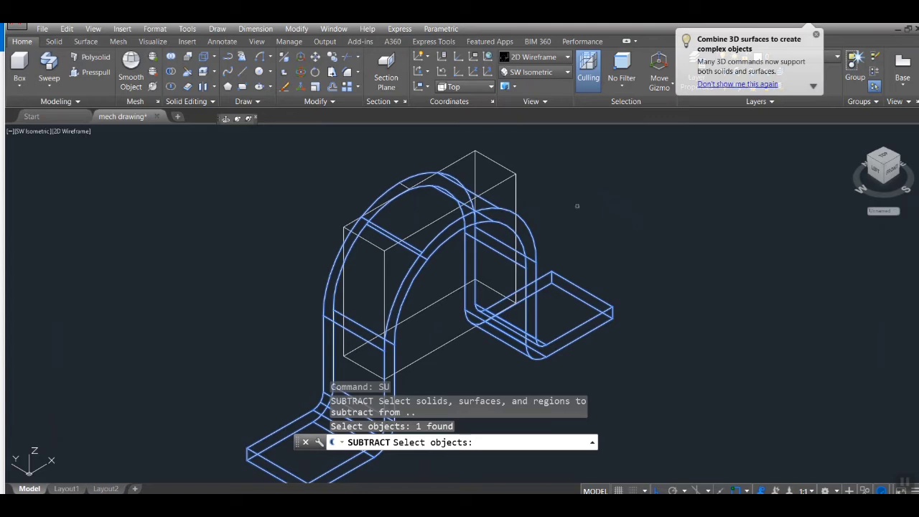
key(Return)
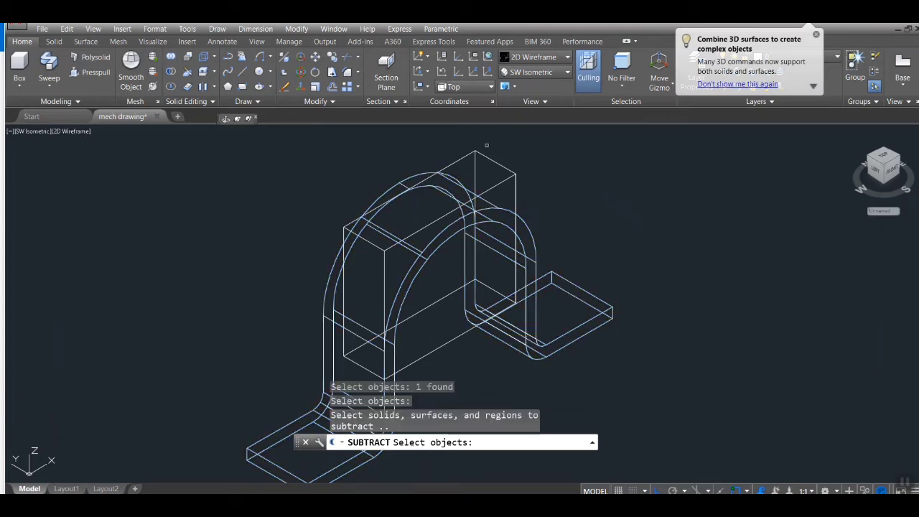
click(509, 178)
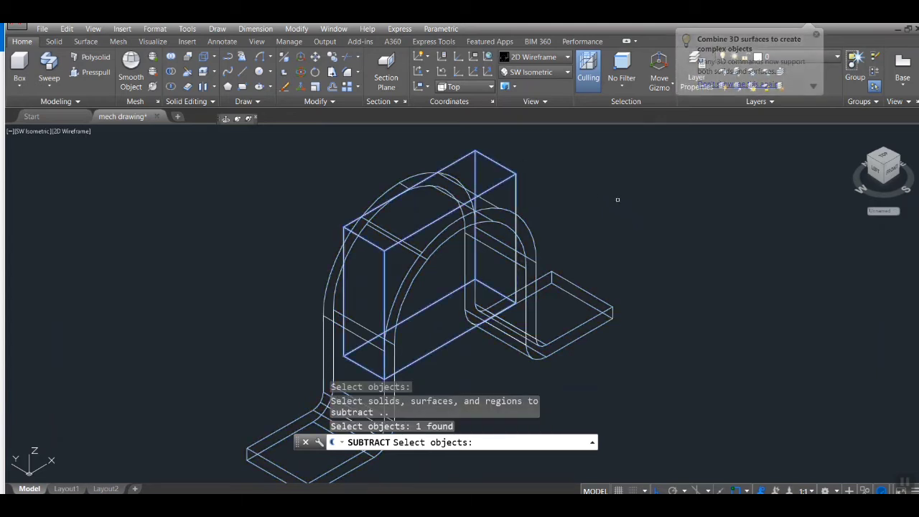
key(Return)
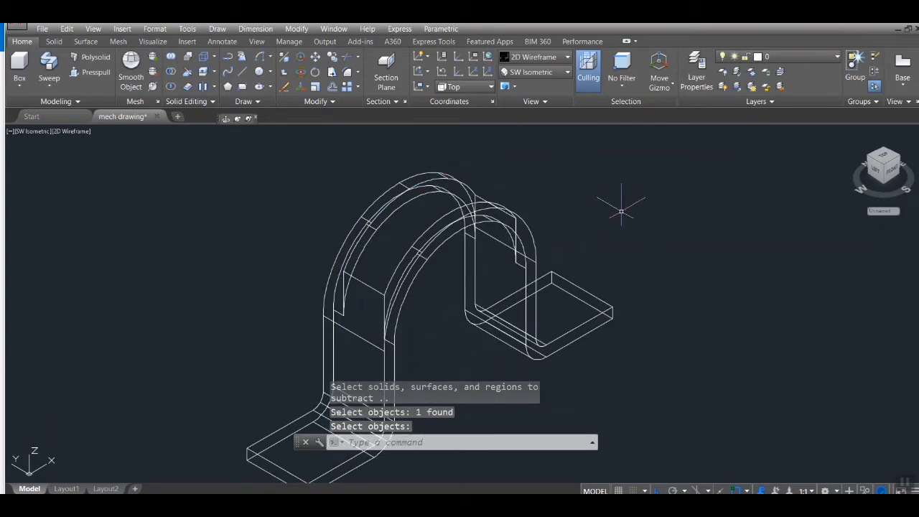
Step: Set the visual style to Shaded and examine the slotted strap
click(539, 56)
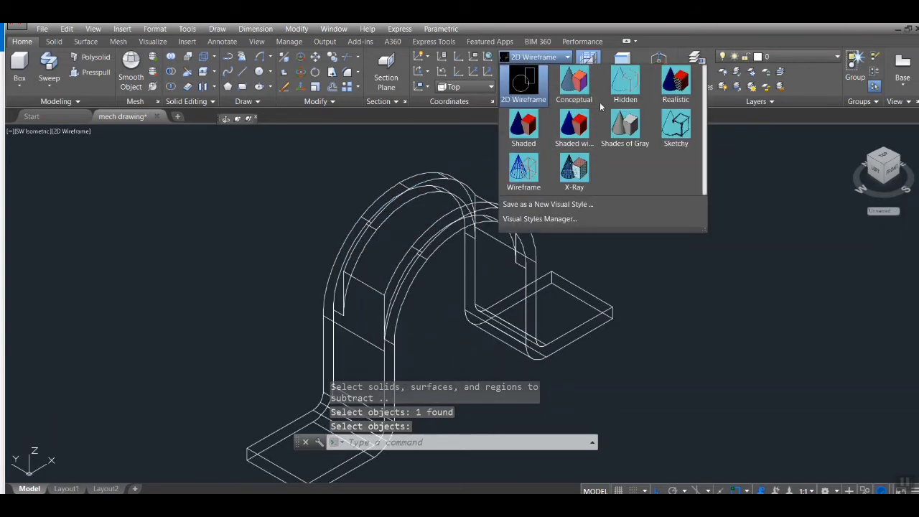
click(530, 131)
scroll(556, 244, up, 2)
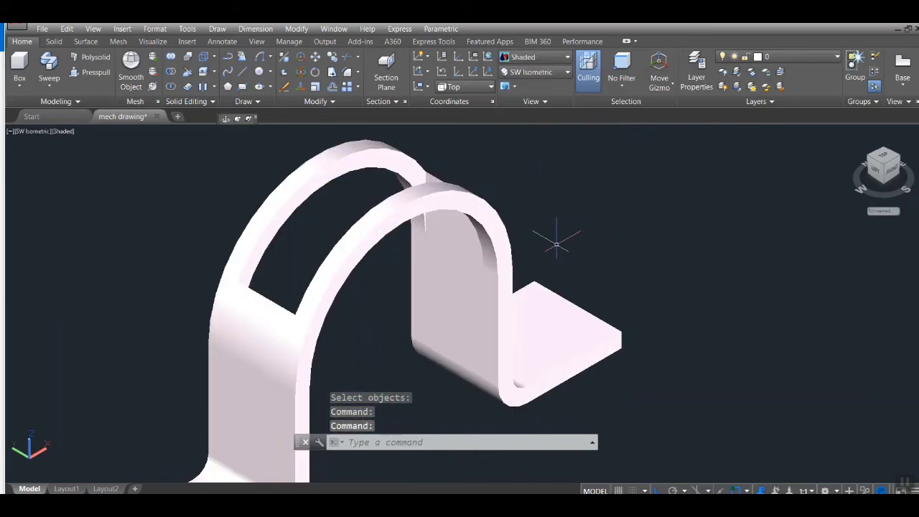
scroll(535, 223, down, 2)
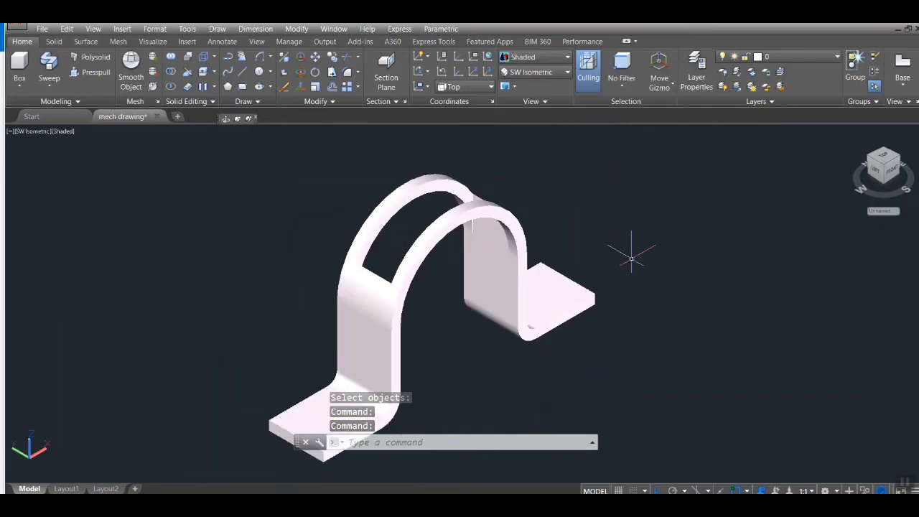
middle_drag(418, 354, 469, 311)
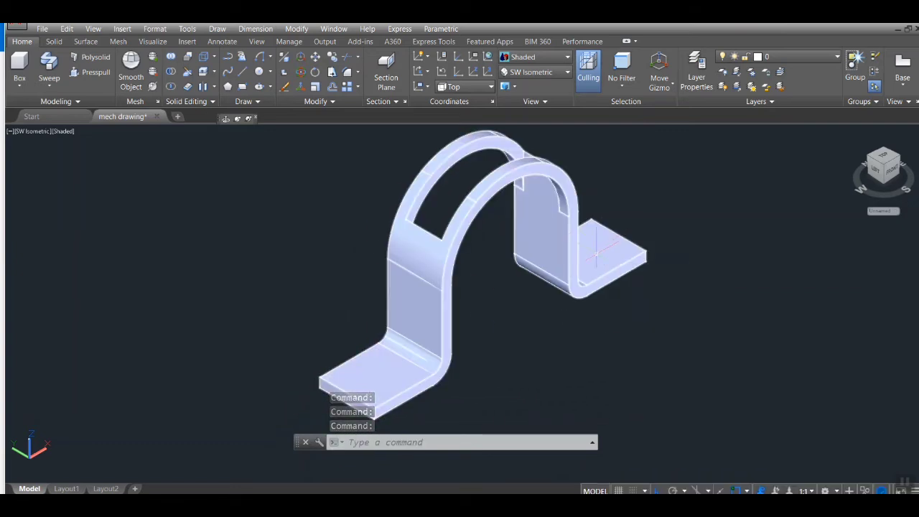
Step: Switch to the Top view and set the visual style to 2D Wireframe, framing the strap's left end
click(535, 71)
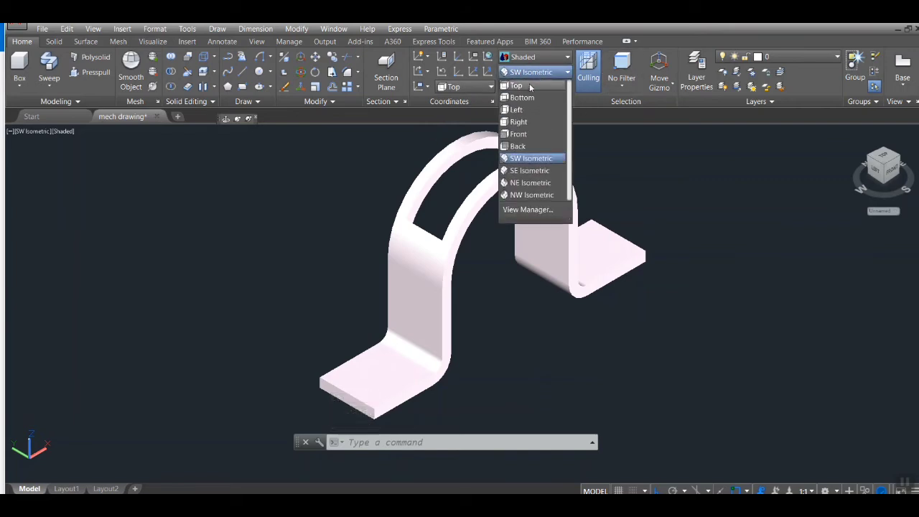
click(530, 85)
scroll(201, 386, up, 5)
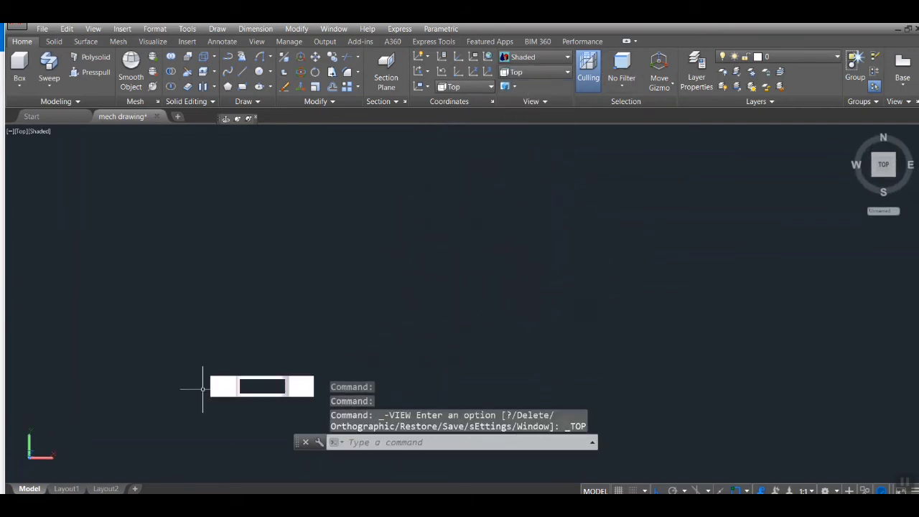
middle_drag(343, 314, 594, 199)
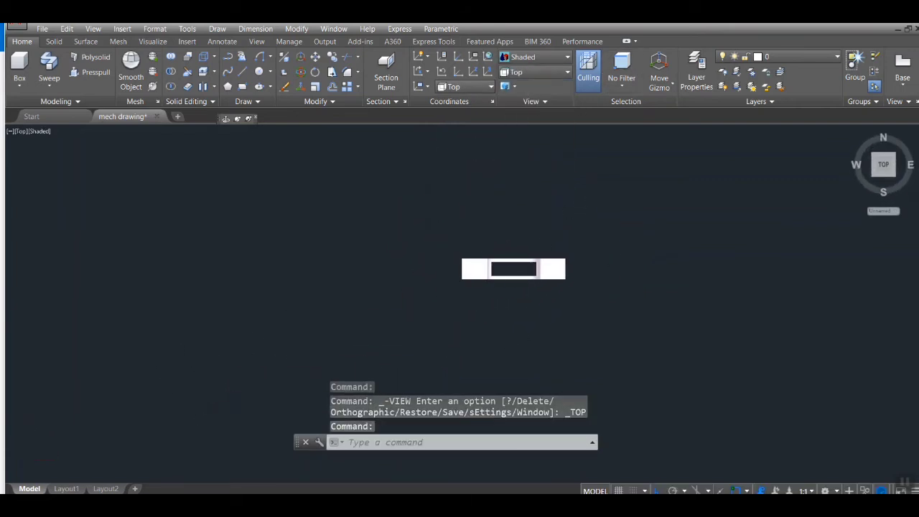
click(536, 56)
click(522, 79)
scroll(493, 279, up, 4)
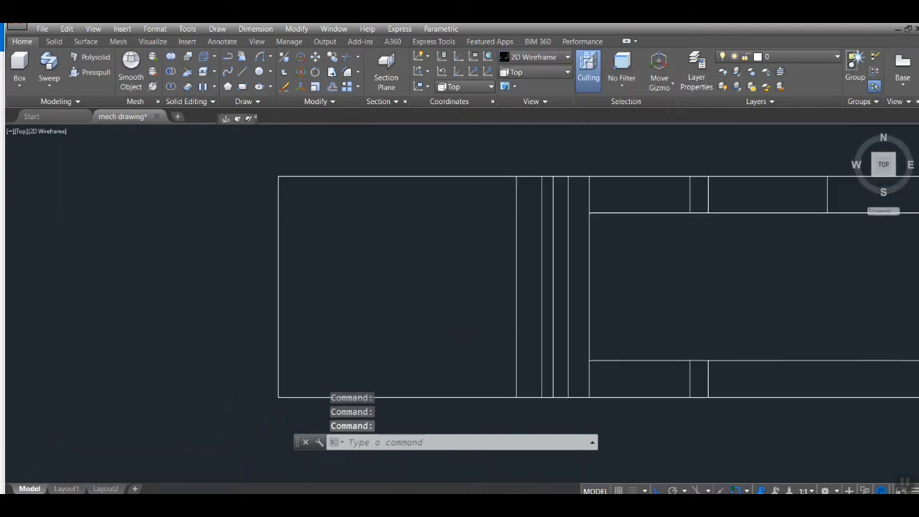
Step: Draw construction lines from the strap's upper-left corner, 3 down along the end edge and 2.75 horizontally inward
text(l)
key(Return)
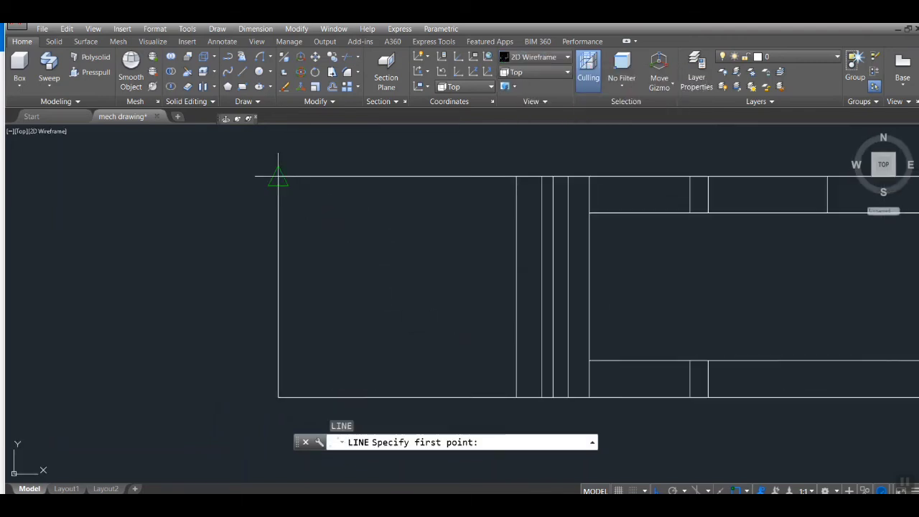
click(278, 176)
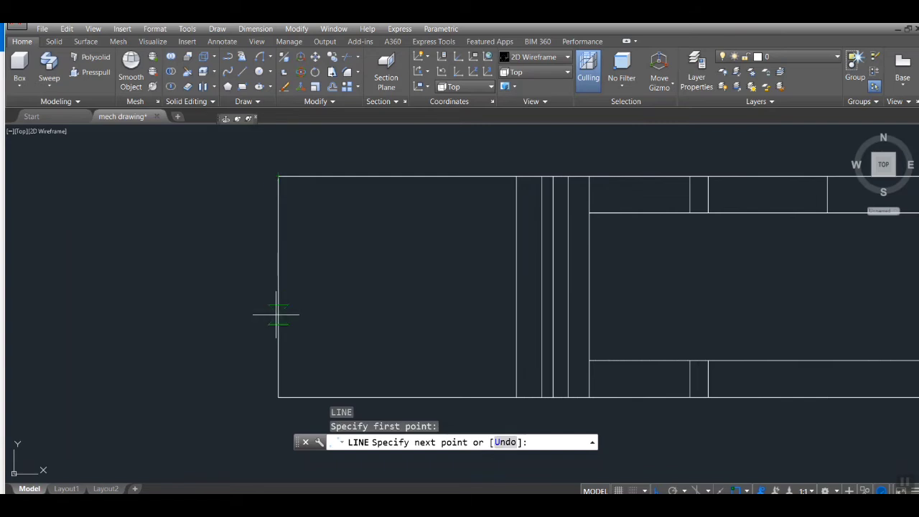
text(3)
key(Return)
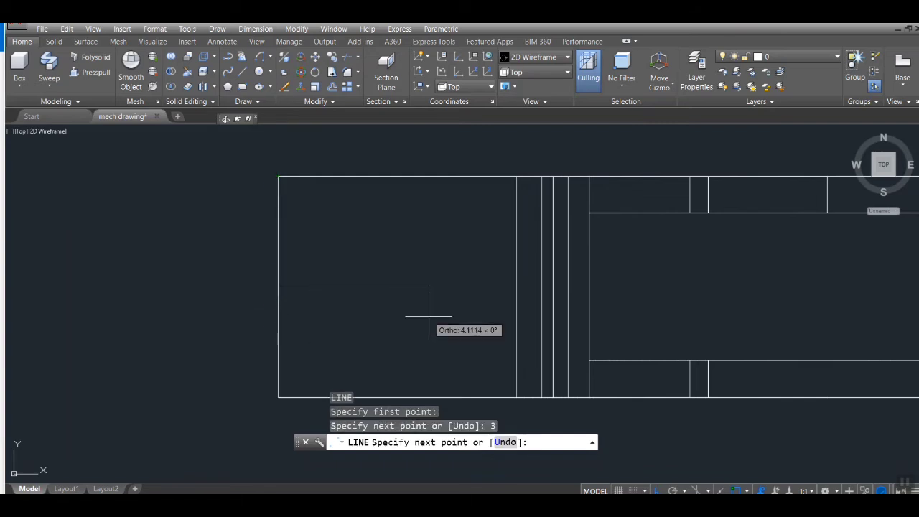
text(2.75)
key(Return)
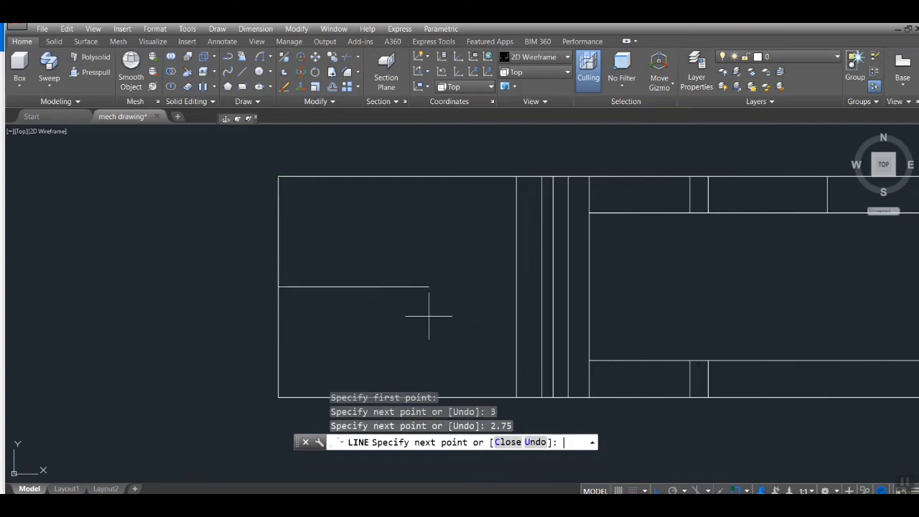
scroll(377, 324, down, 2)
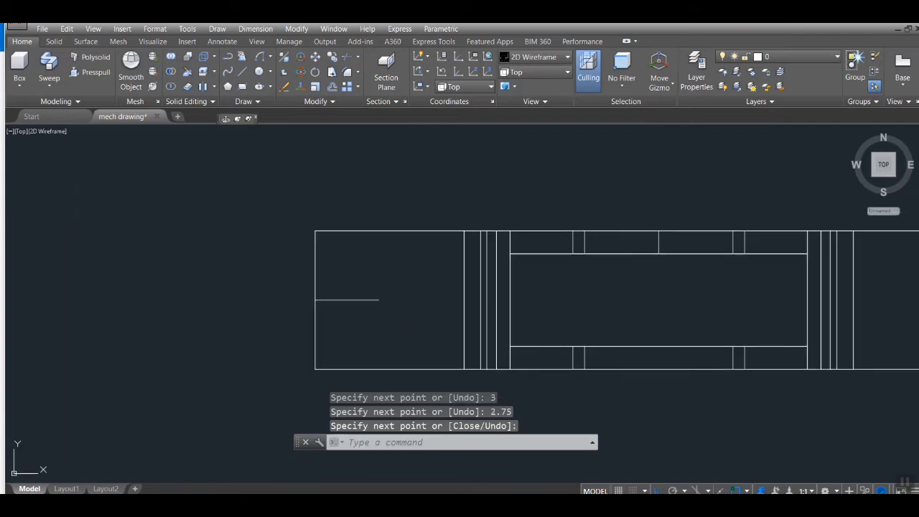
key(Escape)
Step: Draw a circle of radius 1.5 centred on the inner end of the 2.75 line at the strap's left end
text(c)
key(Return)
click(322, 282)
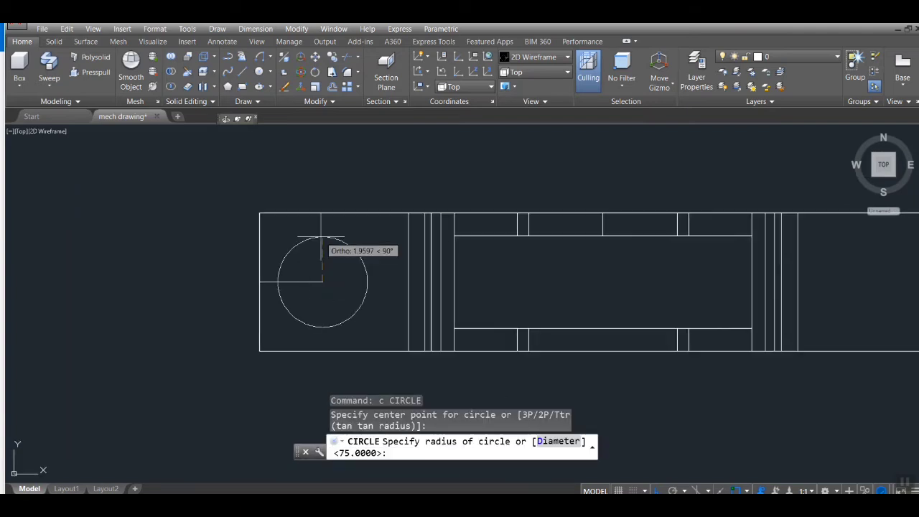
text(1.5)
key(Return)
Step: Draw construction lines from the strap's upper-right corner, 3 down along the end edge and 2.75 horizontally inward
mouse_move(517, 344)
middle_down()
mouse_move(434, 323)
mouse_move(251, 366)
middle_up()
text(l)
key(Return)
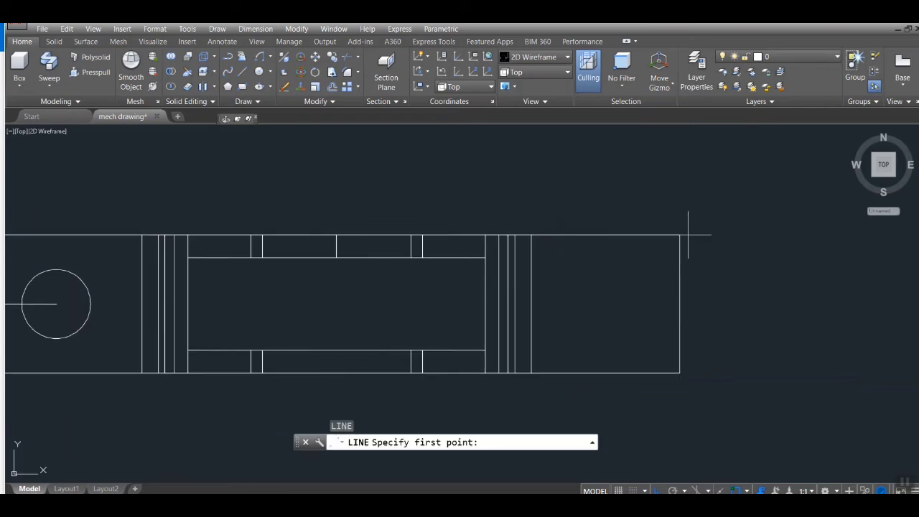
click(680, 235)
text(3)
key(Return)
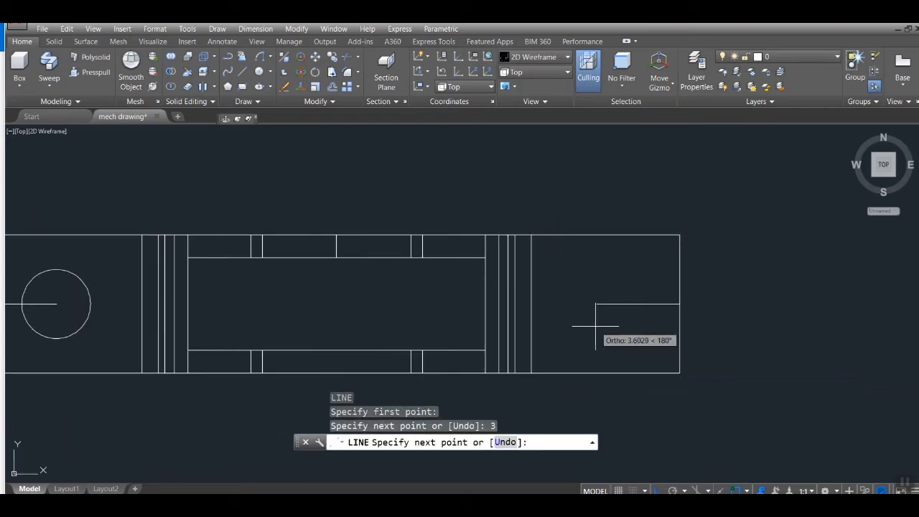
text(2.75)
key(Return)
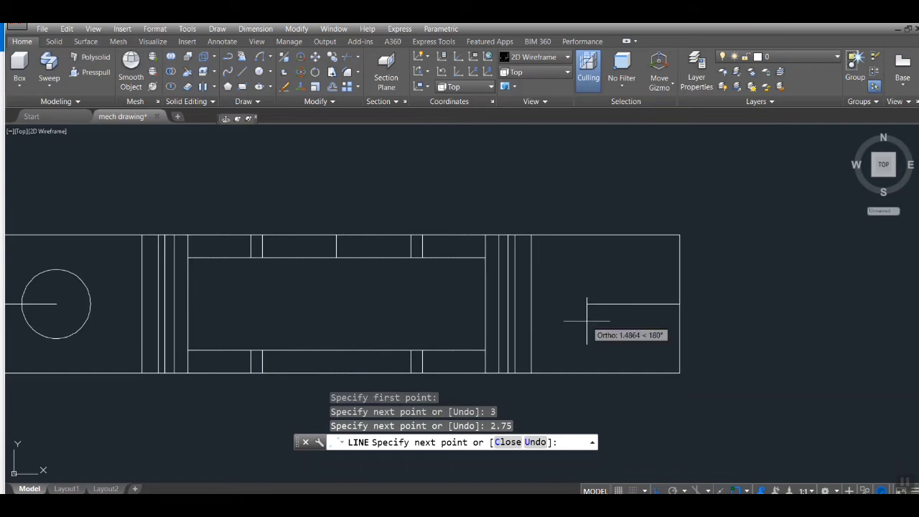
key(Return)
Step: Draw a circle of radius 1.5 centred on the inner end of the 2.75 line at the strap's right end
text(c)
key(Return)
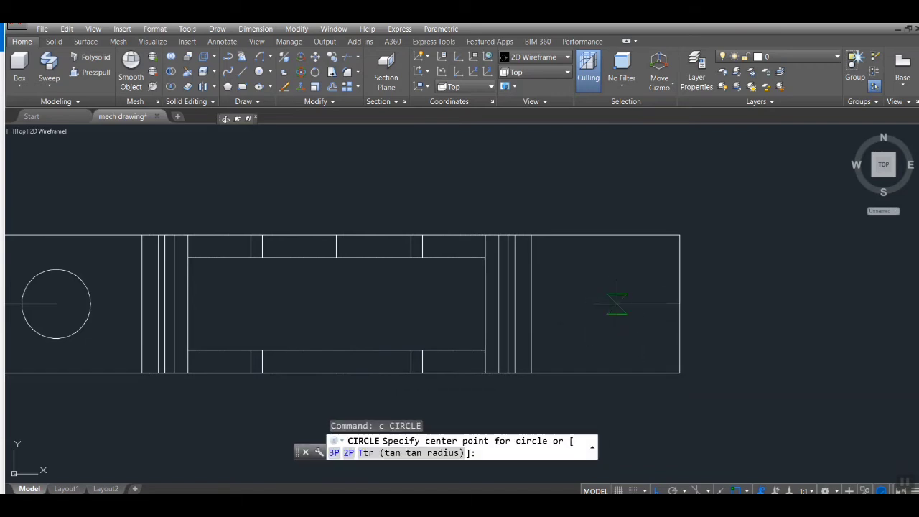
click(617, 303)
text(1)
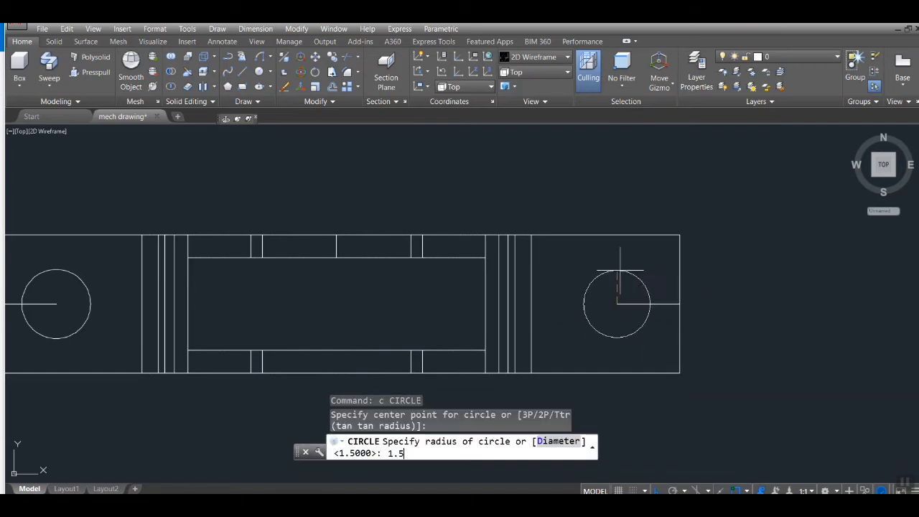
key(Return)
scroll(646, 305, down, 3)
Step: Switch to the SW Isometric view and presspull the left flange's circle down through the plate to cut a hole
click(535, 71)
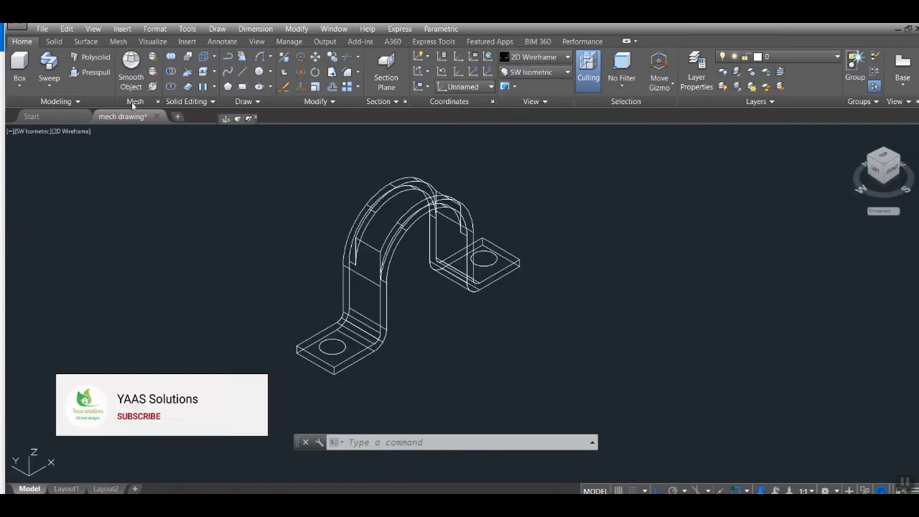
click(97, 73)
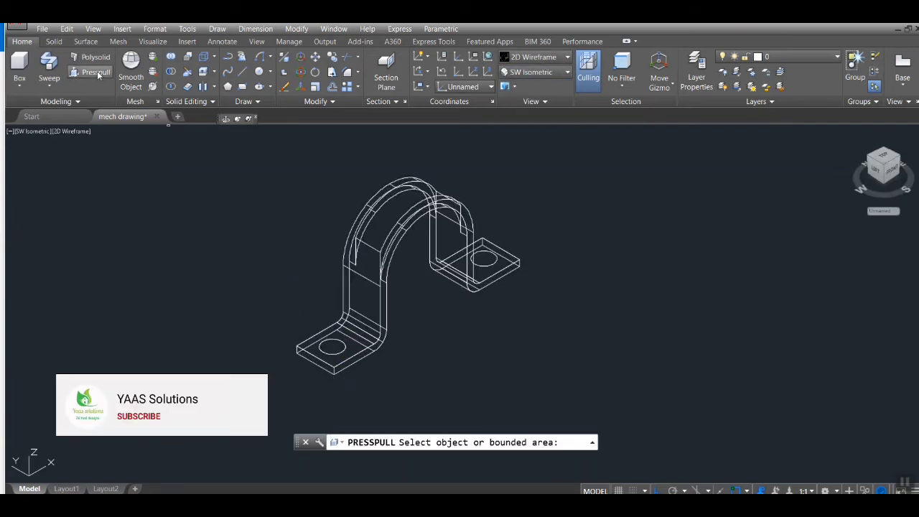
scroll(316, 334, up, 4)
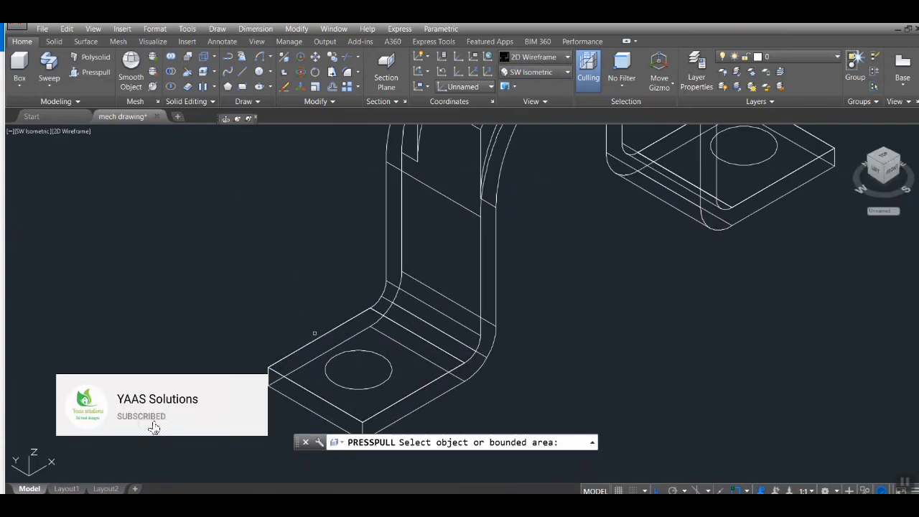
click(374, 358)
middle_drag(365, 369, 347, 311)
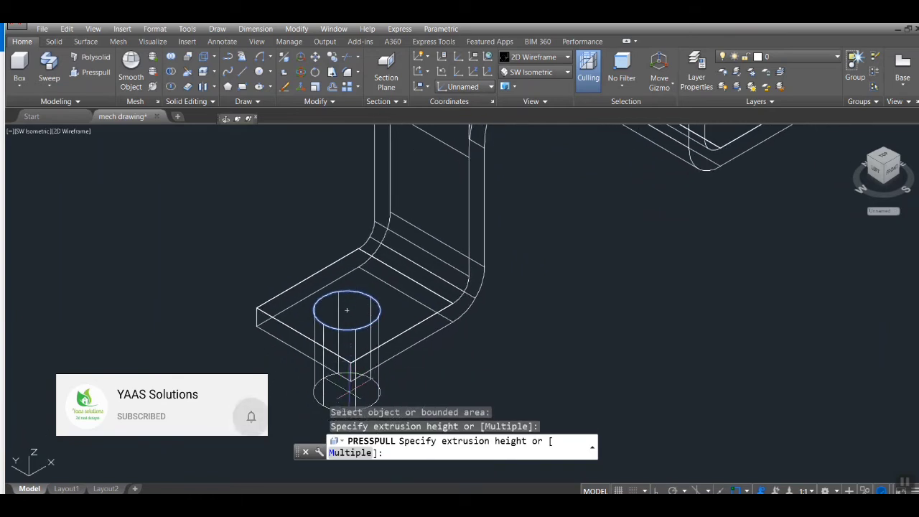
click(347, 310)
Step: Presspull the right flange's circle down through the plate to cut the second hole
scroll(371, 386, down, 3)
click(602, 203)
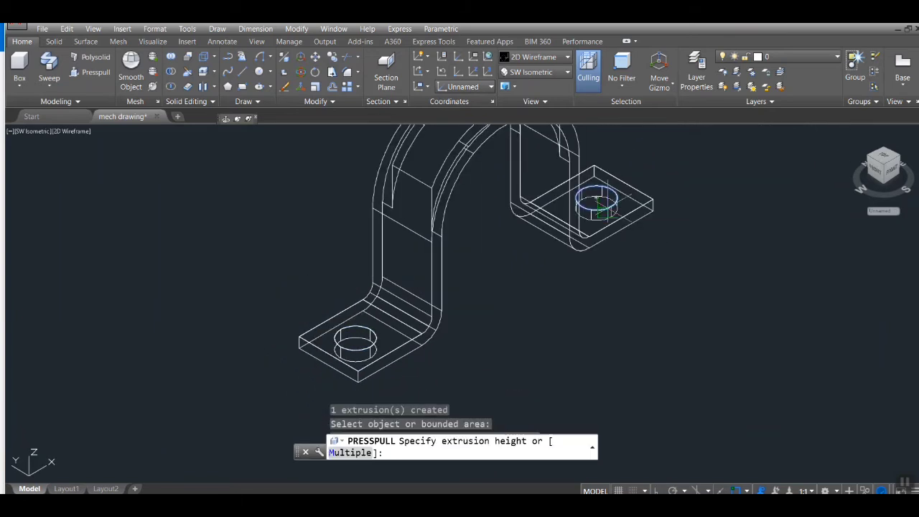
click(653, 206)
scroll(670, 273, down, 4)
middle_drag(670, 273, 535, 319)
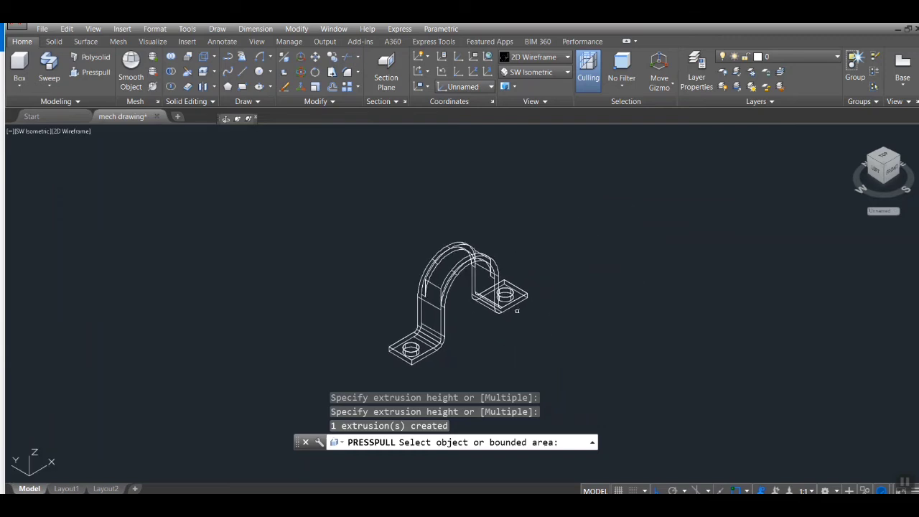
Step: Set the visual style to Shaded and frame the left flange with its hole
click(546, 56)
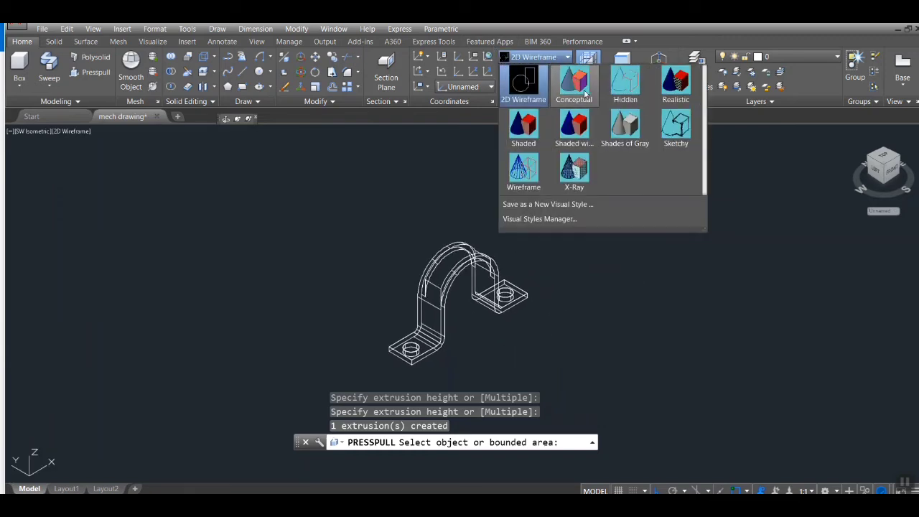
click(523, 125)
scroll(476, 323, up, 2)
middle_drag(434, 391, 429, 356)
scroll(444, 266, up, 4)
middle_drag(482, 344, 470, 304)
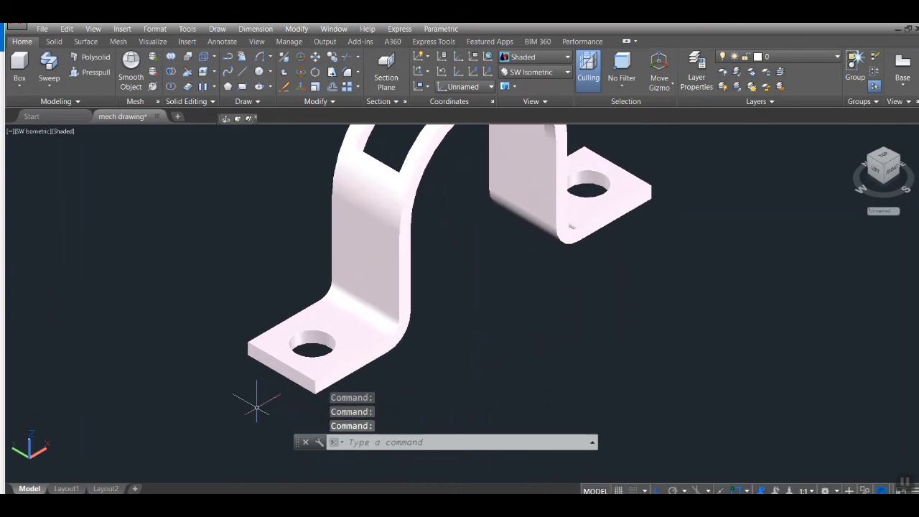
scroll(311, 394, up, 4)
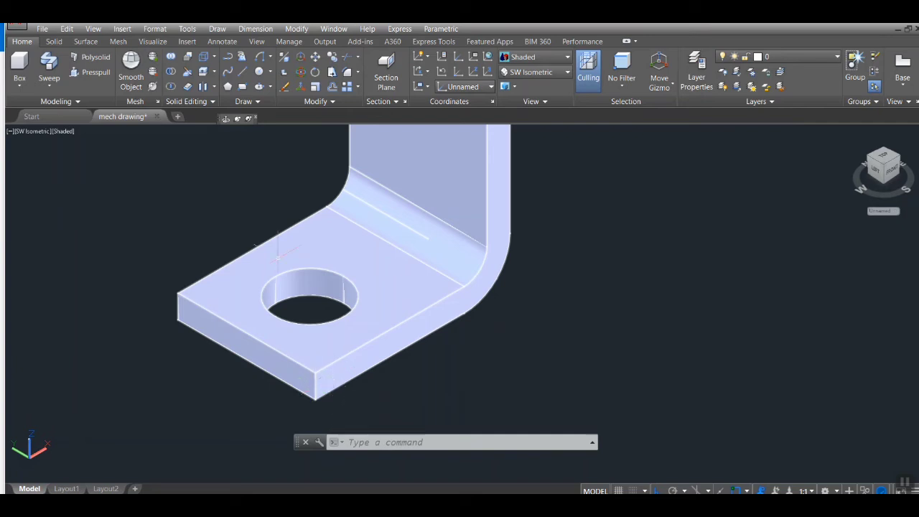
Step: Set the edge fillet radius to 2 while trying to round the left flange's front outer corner edge
click(57, 41)
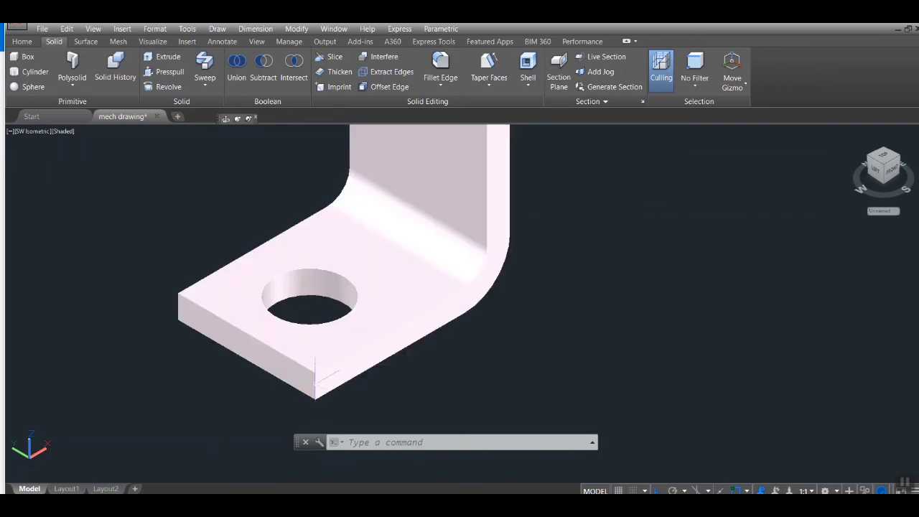
click(440, 71)
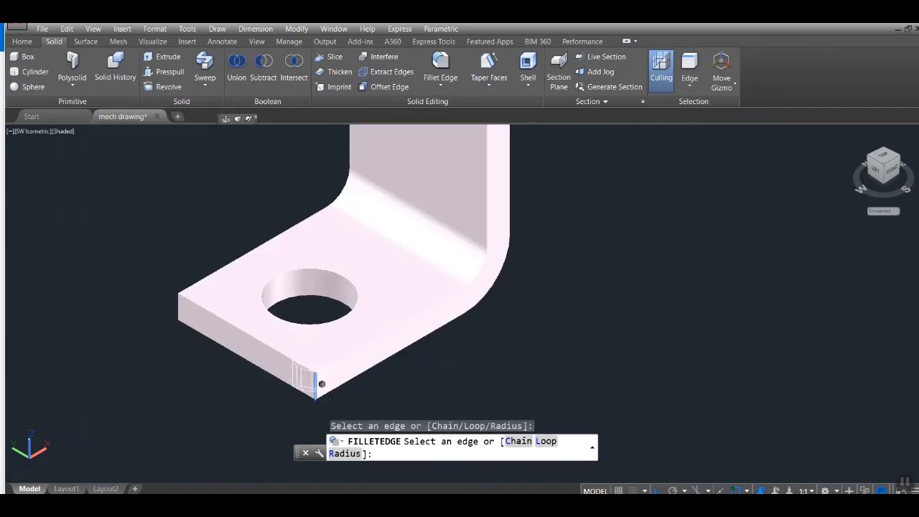
click(331, 453)
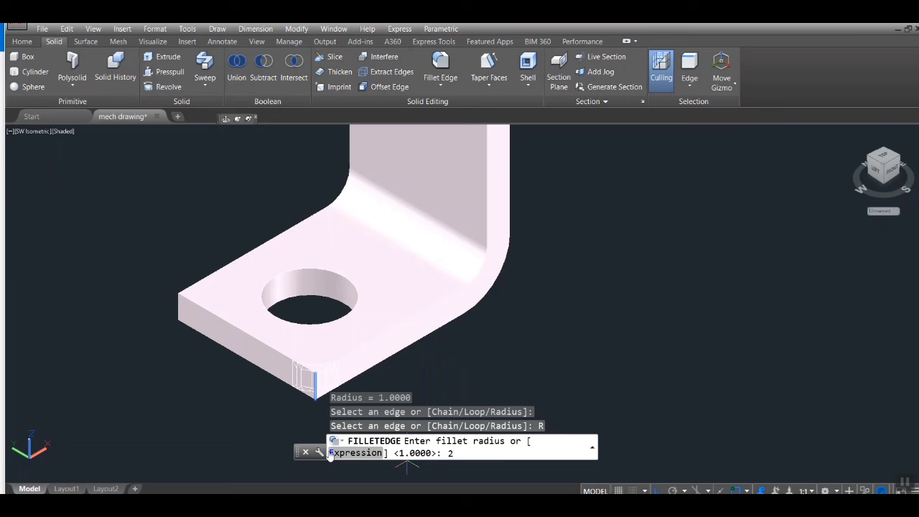
text(2)
key(Return)
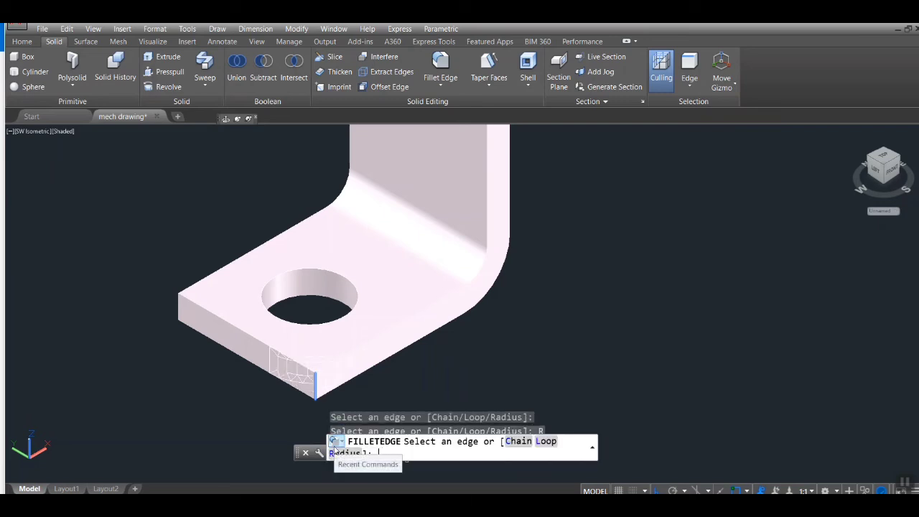
click(379, 377)
scroll(309, 374, up, 3)
scroll(388, 390, down, 2)
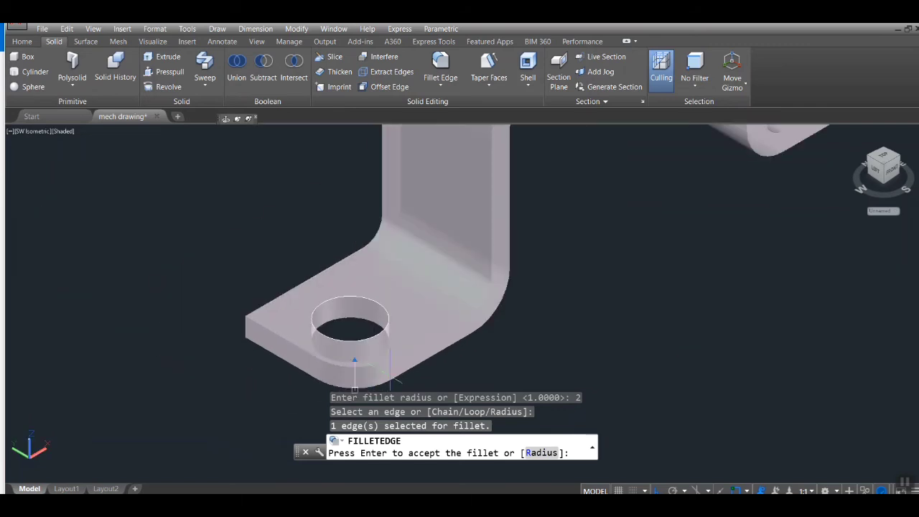
scroll(234, 324, up, 2)
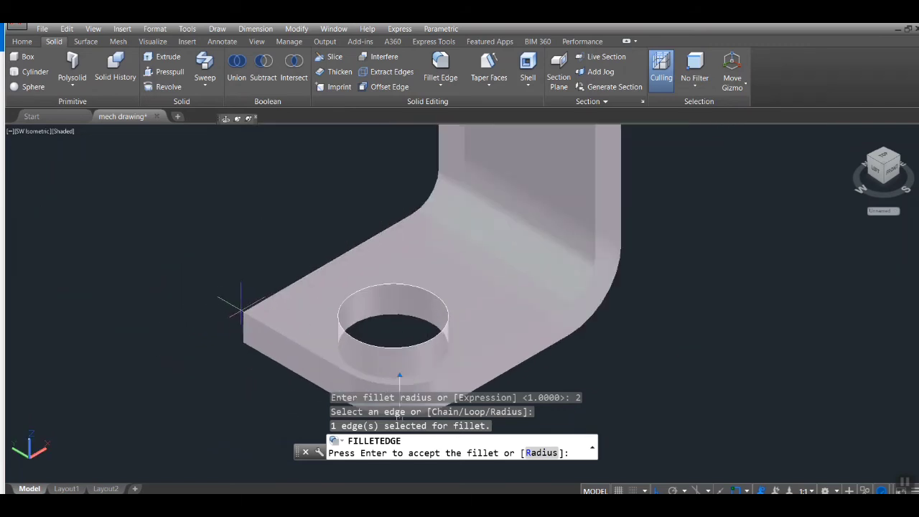
scroll(233, 345, down, 2)
key(Escape)
Step: Fillet the vertical edge at the left flange's back outer corner with radius 2
text(f)
key(Return)
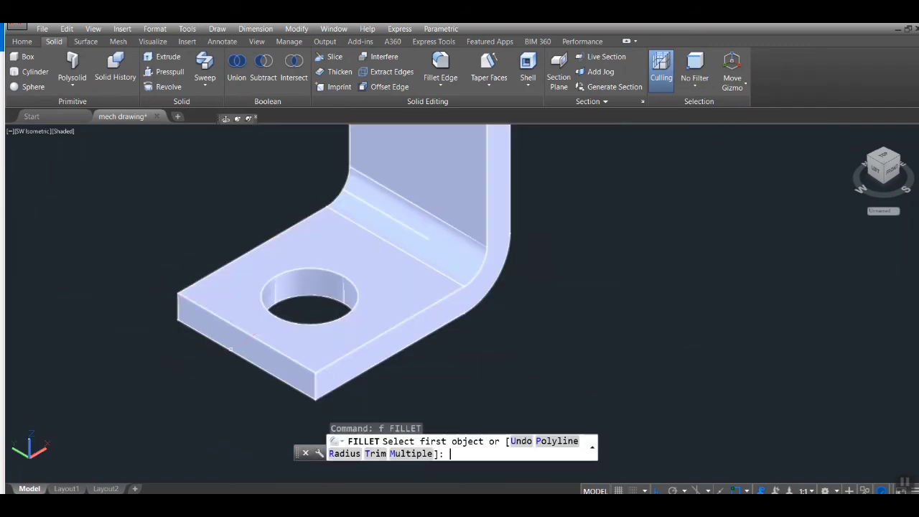
click(179, 306)
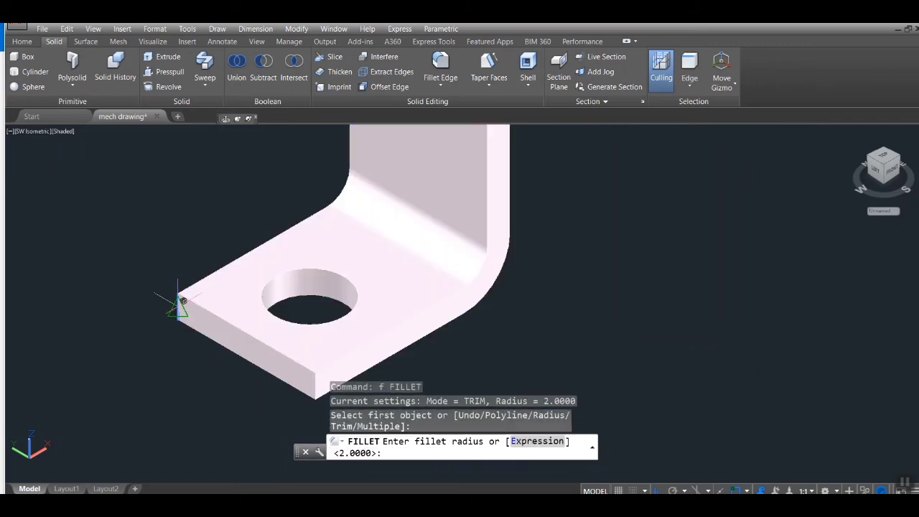
key(Return)
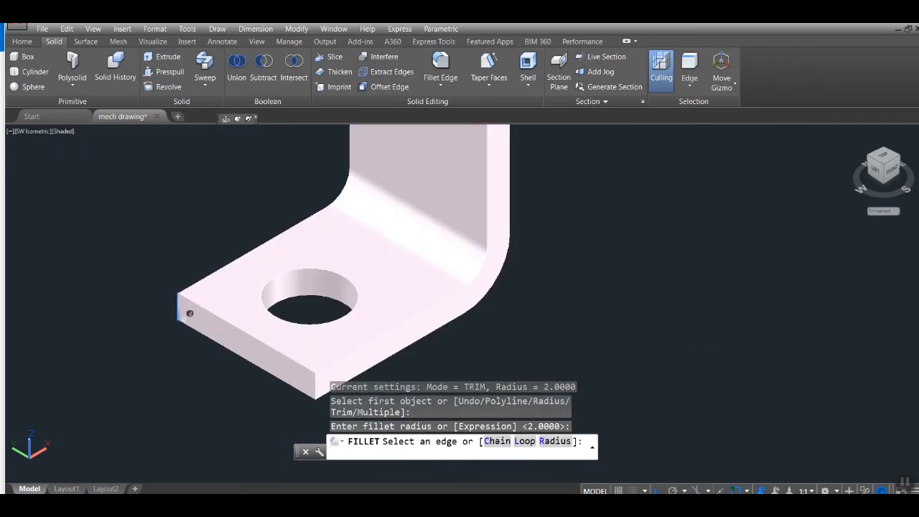
key(Return)
scroll(204, 273, up, 4)
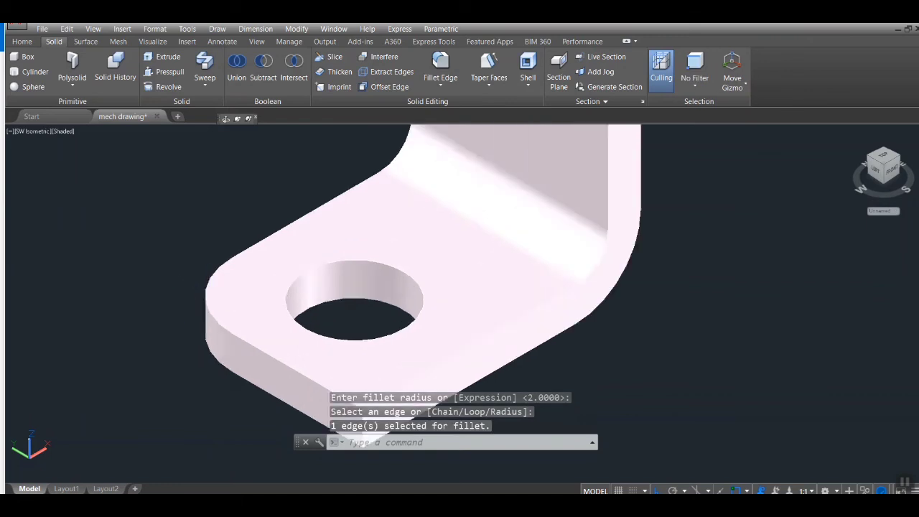
Step: Fillet the vertical edge at the left flange's front outer corner with radius 2
scroll(203, 260, down, 5)
key(Return)
scroll(305, 347, up, 3)
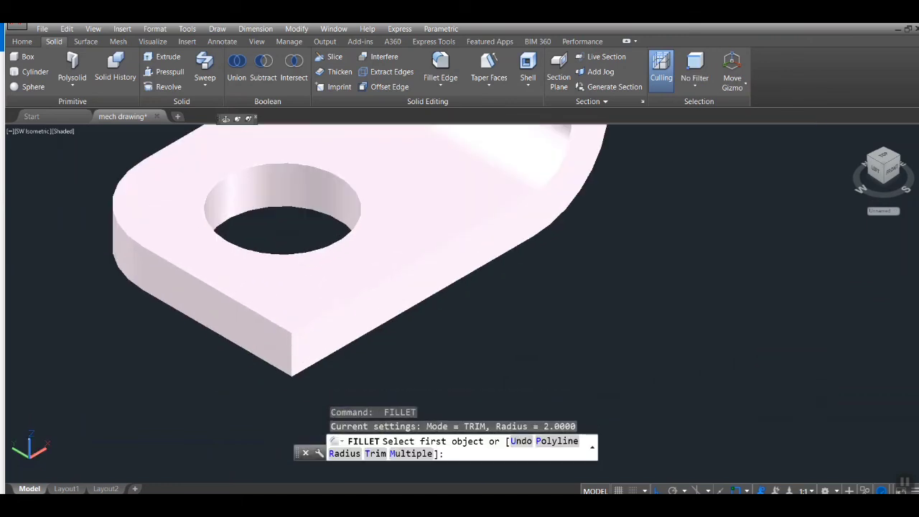
click(298, 342)
key(Return)
click(331, 354)
key(Return)
scroll(331, 354, down, 5)
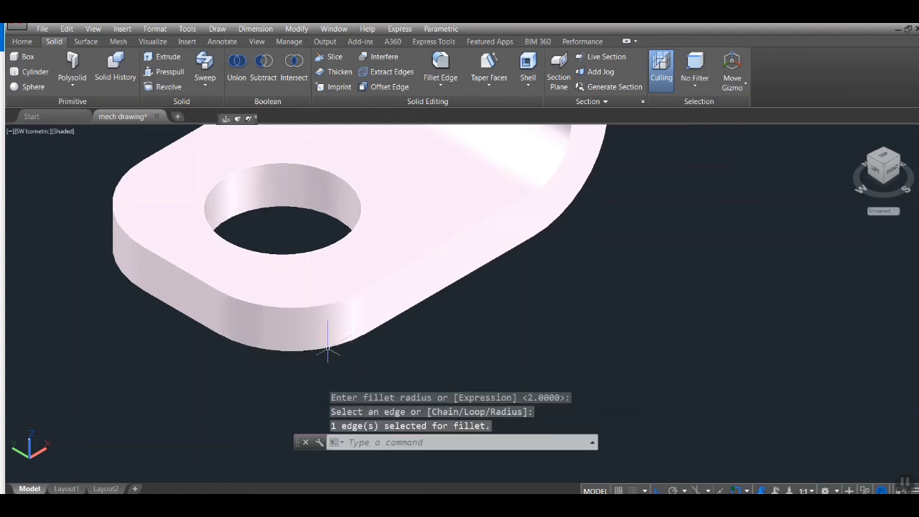
Step: Fillet the vertical edge at the right flange's front outer corner with radius 2
scroll(383, 265, up, 3)
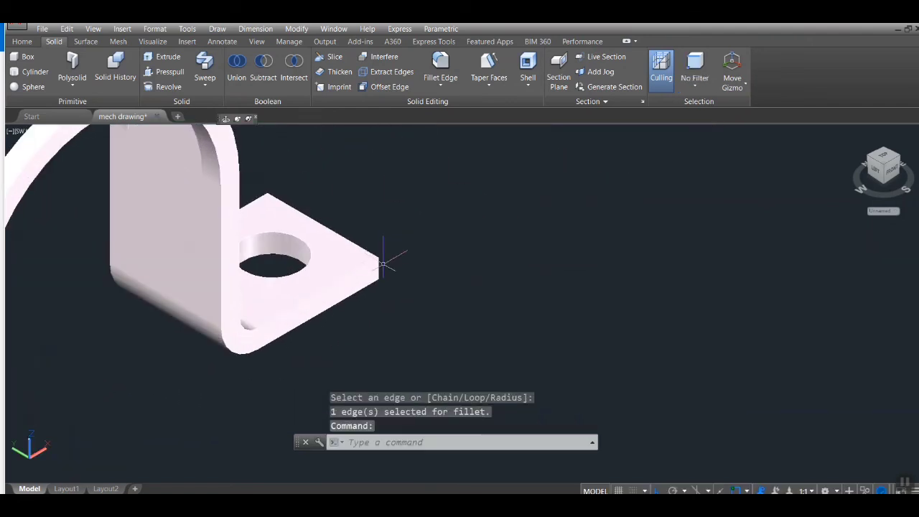
text(f)
key(Return)
scroll(380, 267, up, 2)
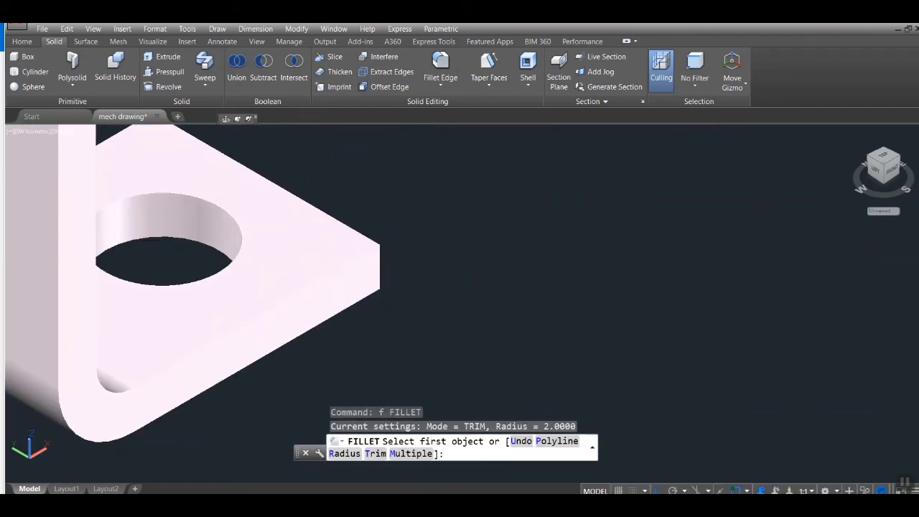
click(381, 267)
key(Return)
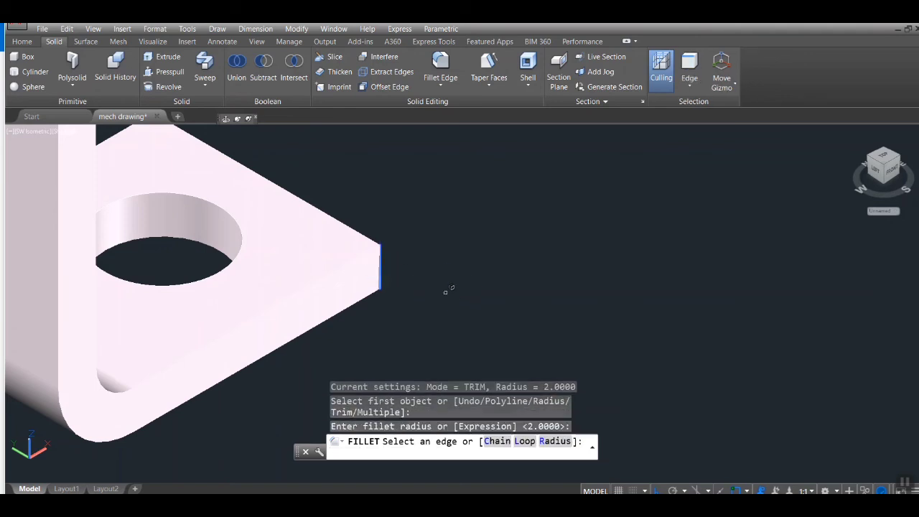
key(Return)
scroll(447, 287, down, 5)
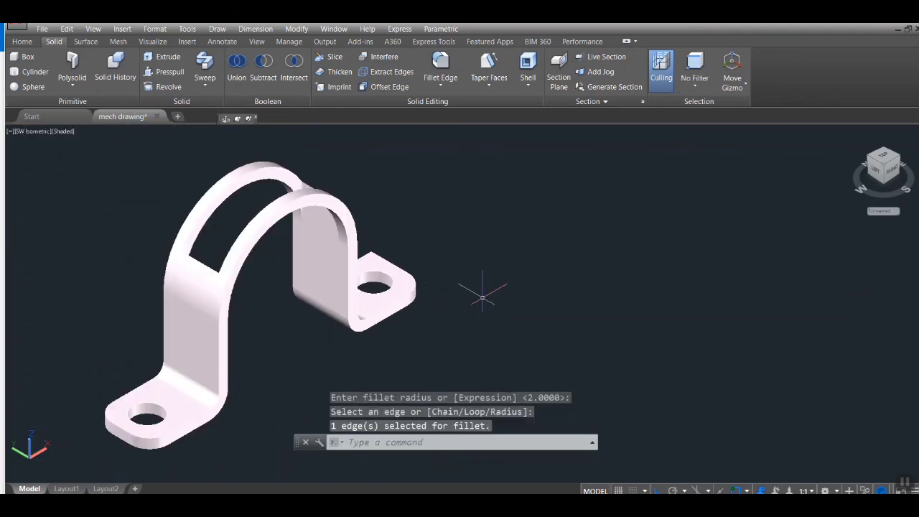
Step: Fillet the vertical edge at the right flange's remaining back outer corner with radius 2
shift+middle_drag(480, 287, 303, 244)
shift+middle_drag(241, 256, 198, 273)
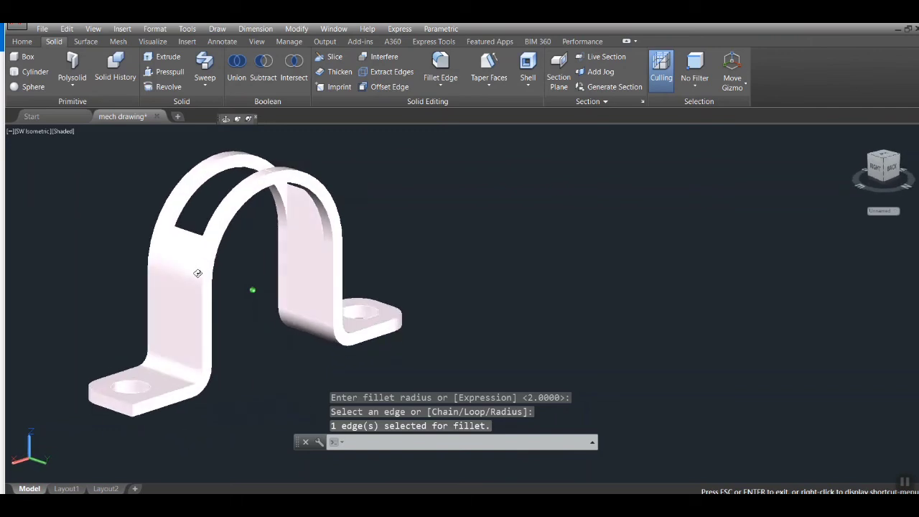
scroll(136, 387, up, 5)
text(F)
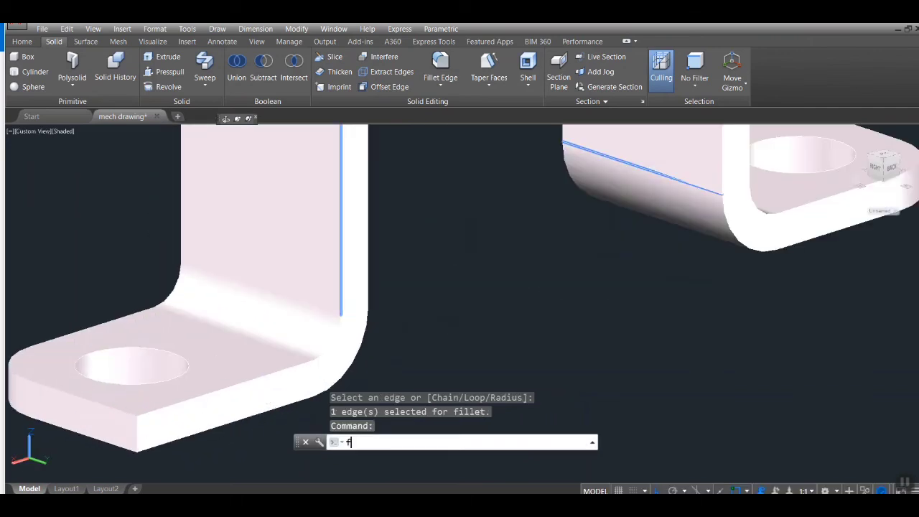
key(Return)
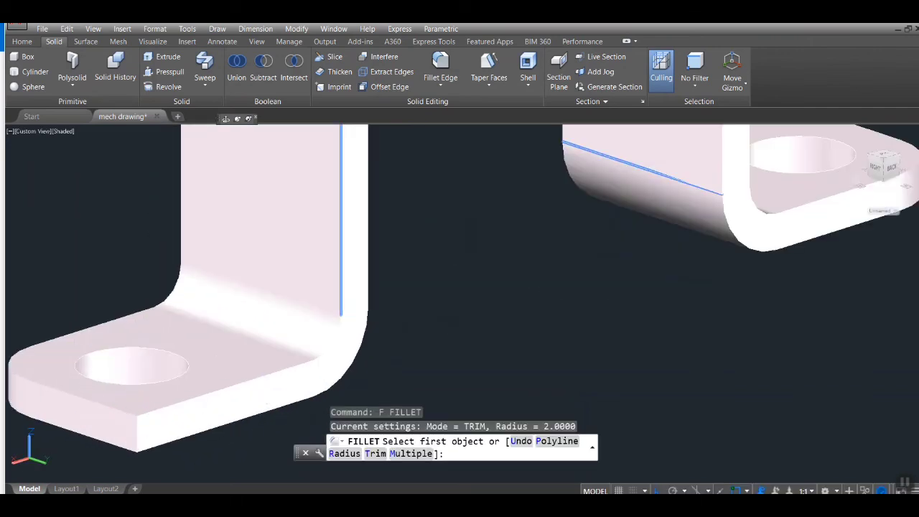
middle_drag(178, 423, 294, 352)
scroll(255, 356, up, 3)
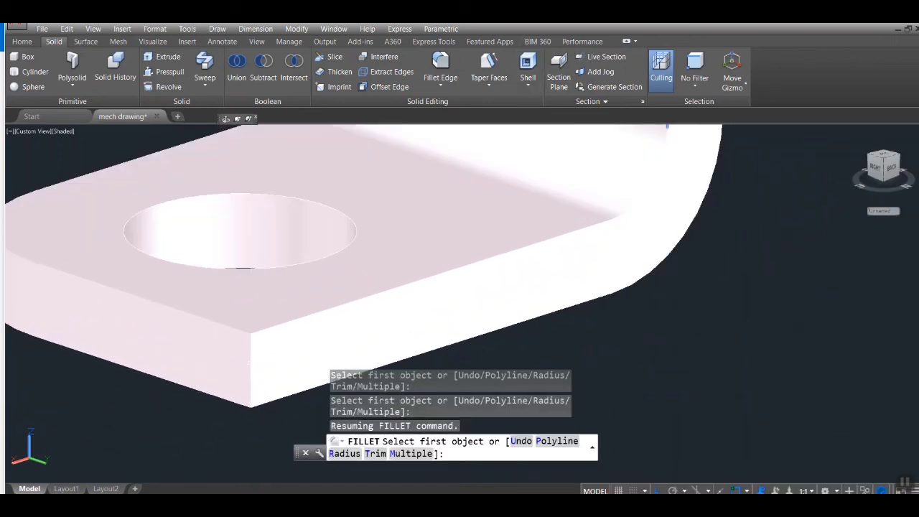
click(251, 371)
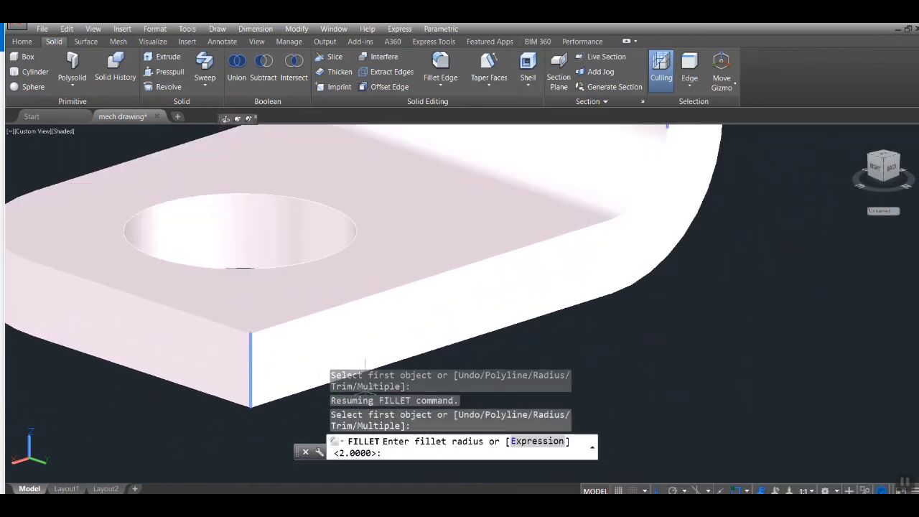
key(Return)
key(Return)
scroll(318, 346, down, 5)
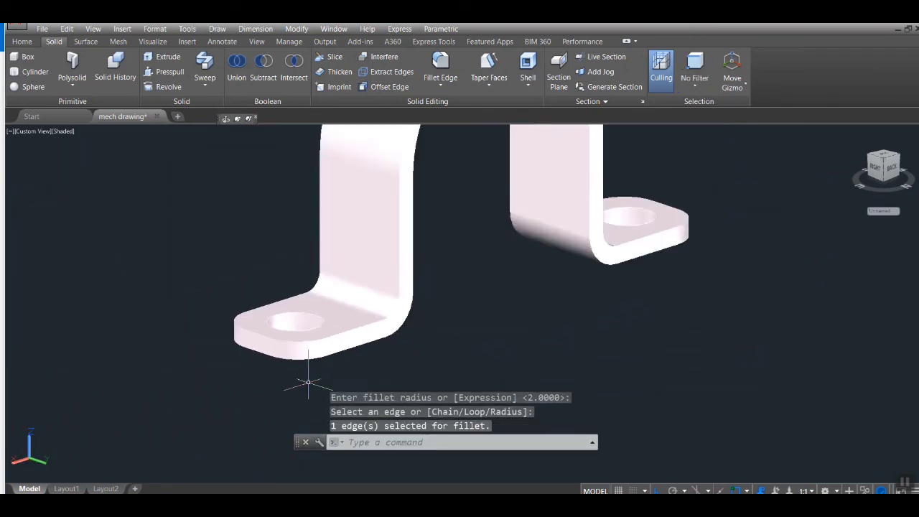
scroll(432, 359, down, 4)
middle_drag(423, 341, 374, 359)
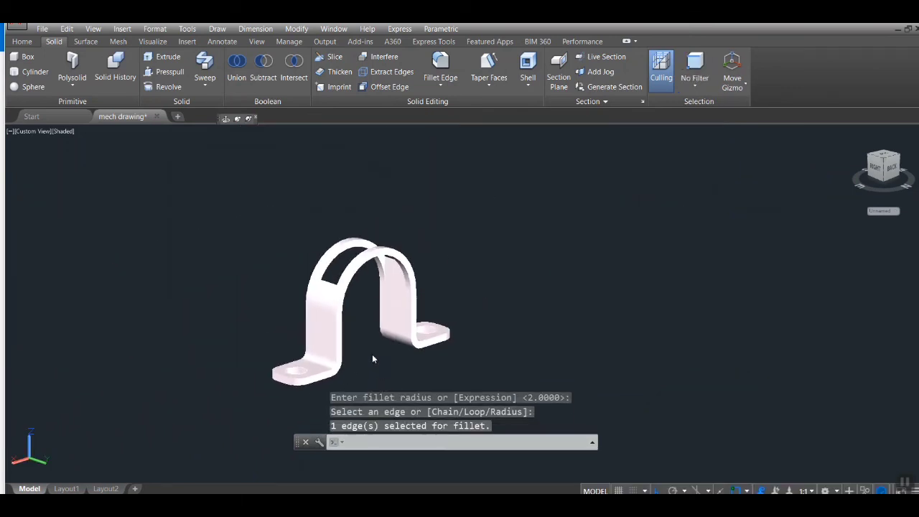
scroll(365, 323, up, 3)
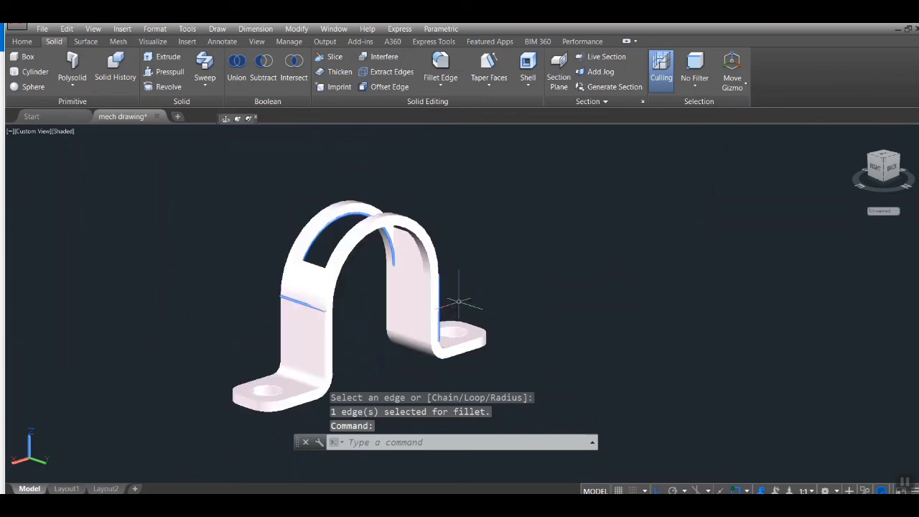
Step: Color the strap's outer arch face, including the bands around the slot, with index color 61 using Color Faces
click(22, 41)
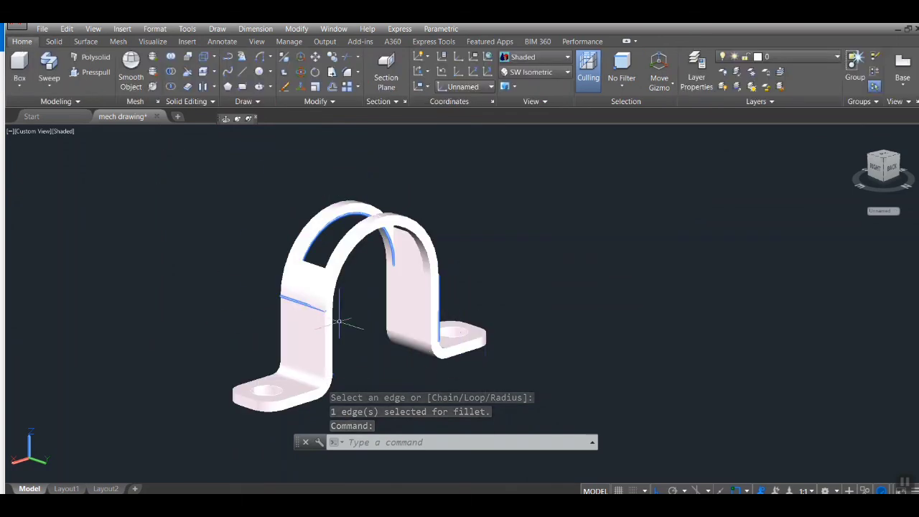
scroll(410, 370, down, 2)
key(Escape)
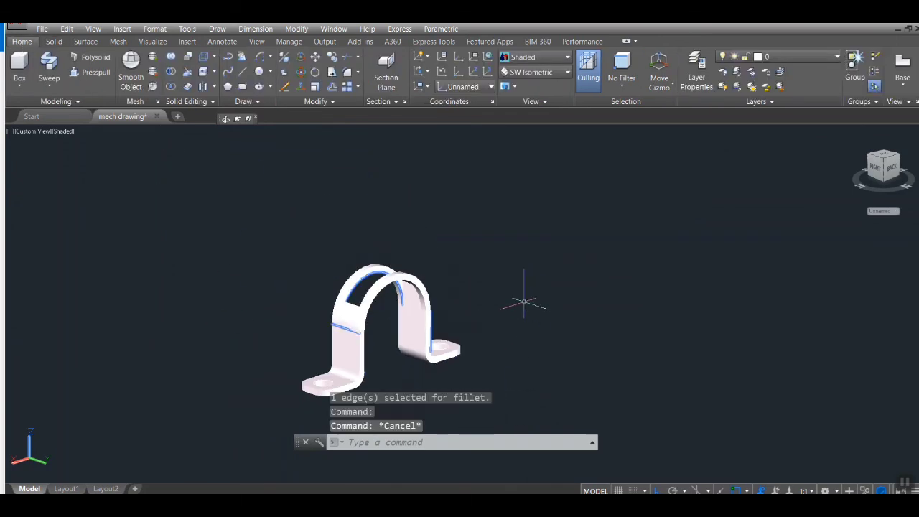
click(226, 119)
drag(534, 266, 526, 334)
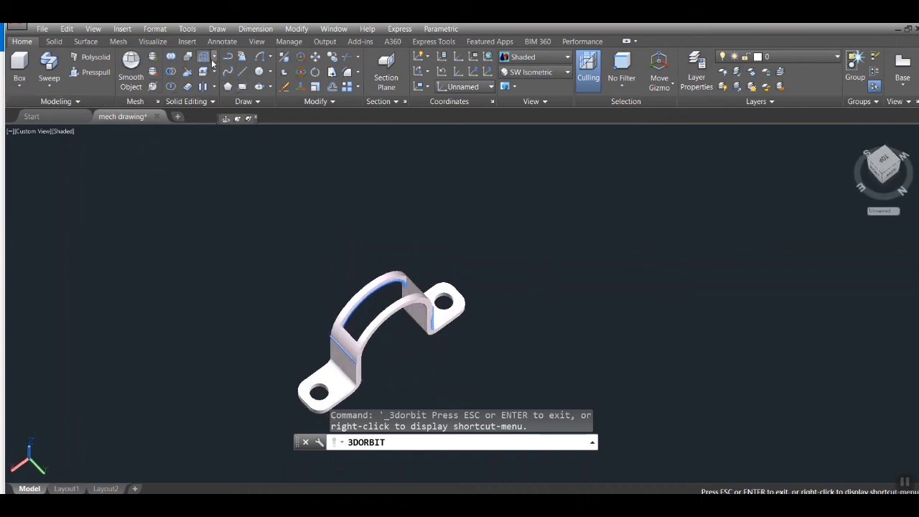
click(214, 72)
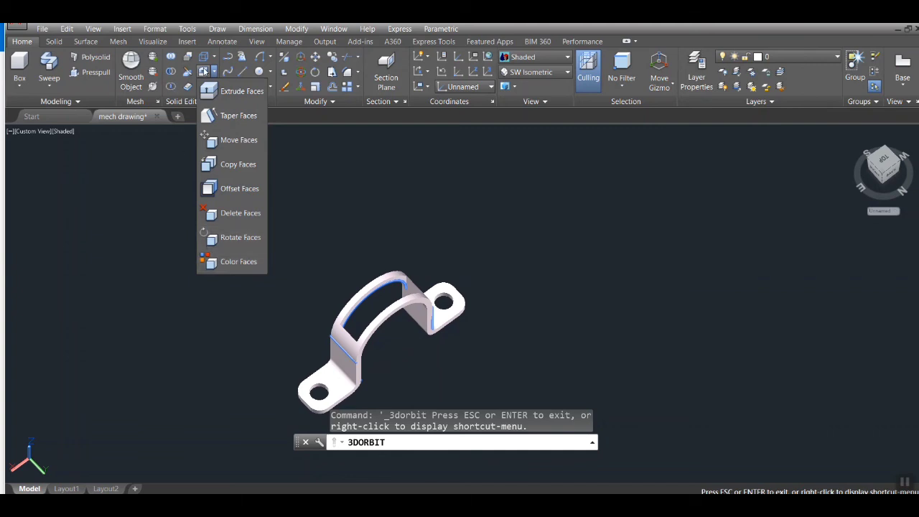
click(240, 264)
scroll(357, 351, up, 2)
scroll(356, 349, up, 2)
click(348, 346)
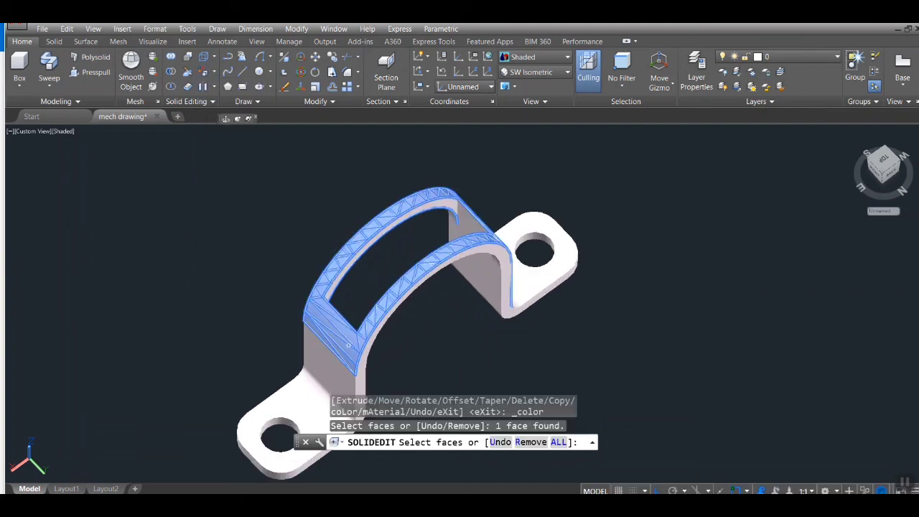
key(Return)
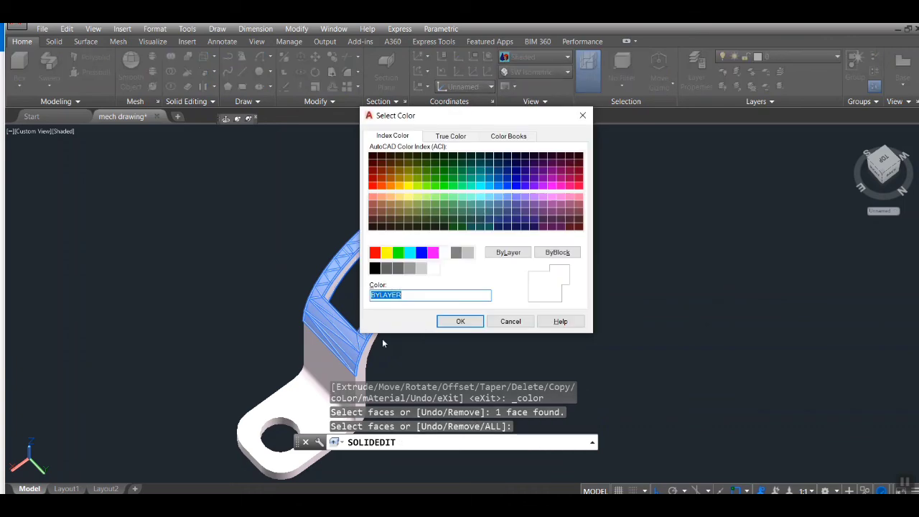
click(426, 196)
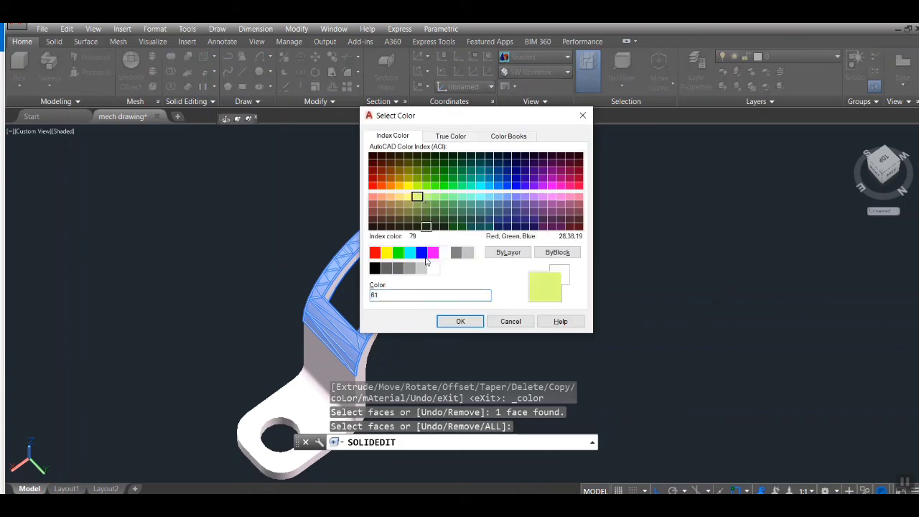
click(460, 321)
Step: Color the outer vertical leg face below the yellow arch, beside the near flange, green
scroll(351, 281, up, 2)
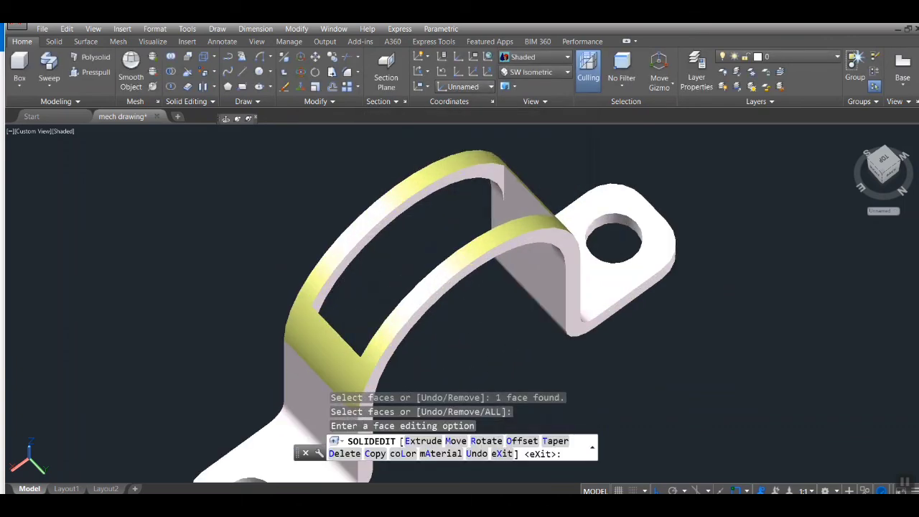
middle_drag(457, 371, 457, 296)
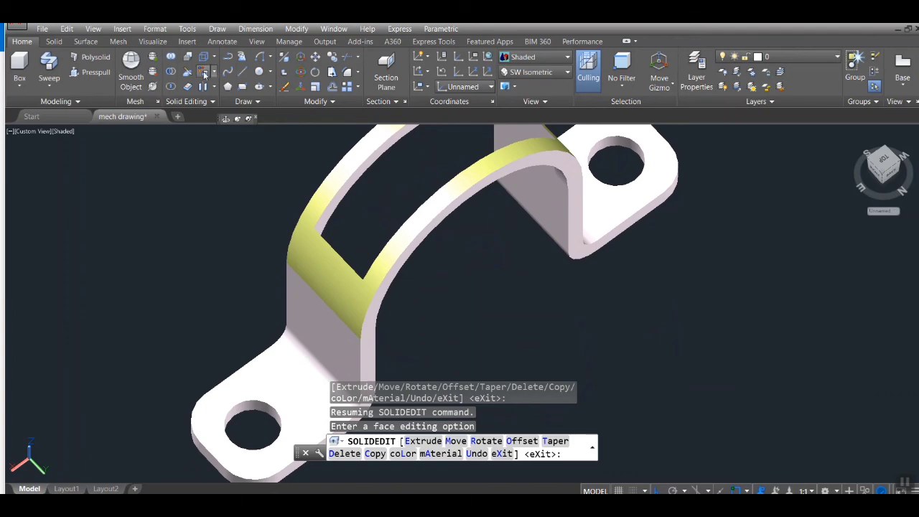
click(205, 74)
click(335, 339)
key(Return)
click(435, 187)
click(460, 321)
Step: Color the near flange's top face and the bend joining it to the green leg orange
middle_drag(311, 420, 331, 336)
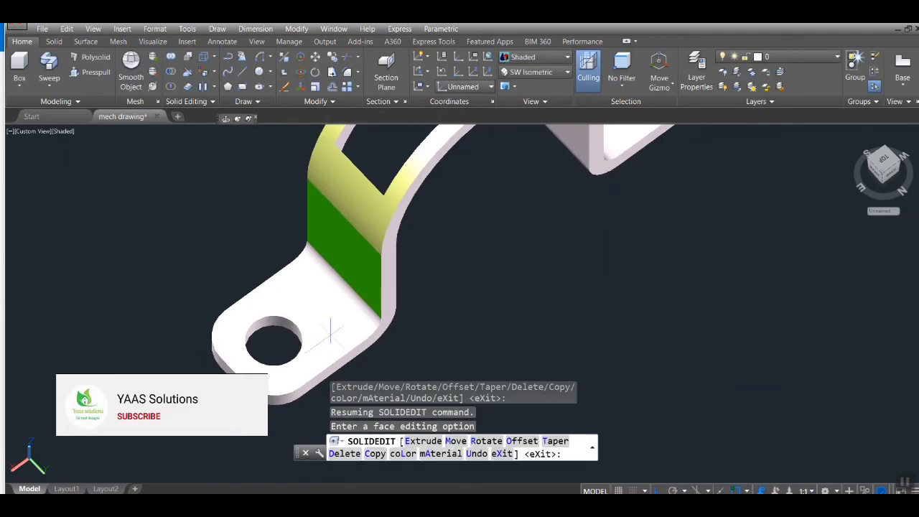
click(204, 74)
click(321, 310)
click(341, 289)
click(205, 74)
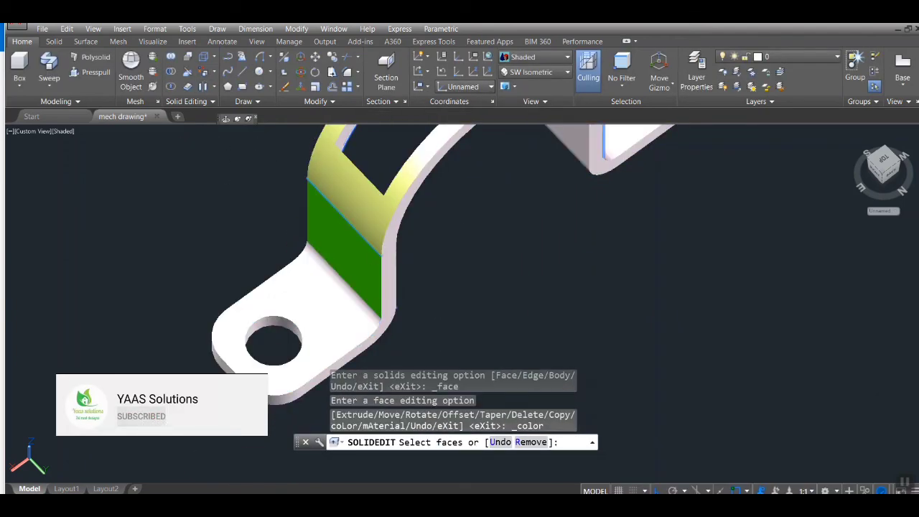
click(340, 288)
click(321, 310)
key(Return)
click(391, 189)
click(460, 321)
Step: Color the outer vertical face of the strap's opposite, uncolored leg yellow-green
scroll(472, 346, down, 2)
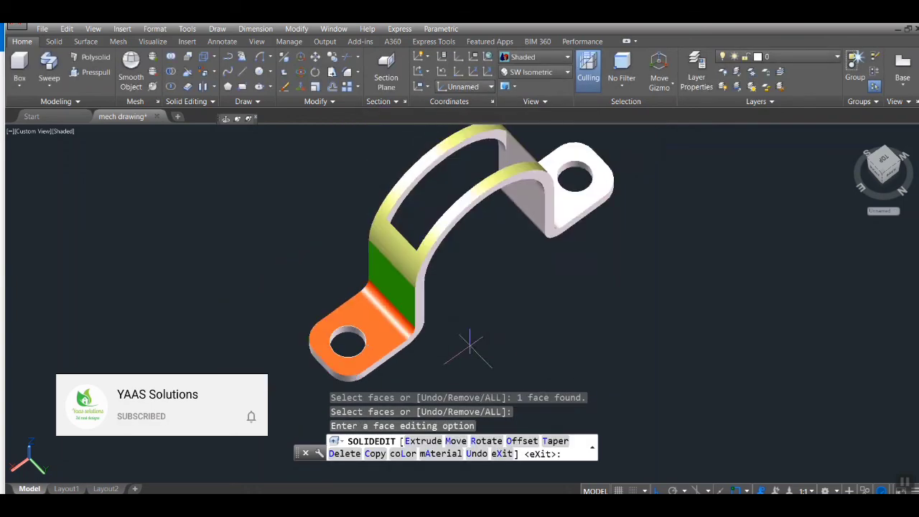
middle_drag(471, 346, 376, 352)
shift+middle_drag(577, 350, 322, 265)
click(204, 74)
click(333, 274)
key(Return)
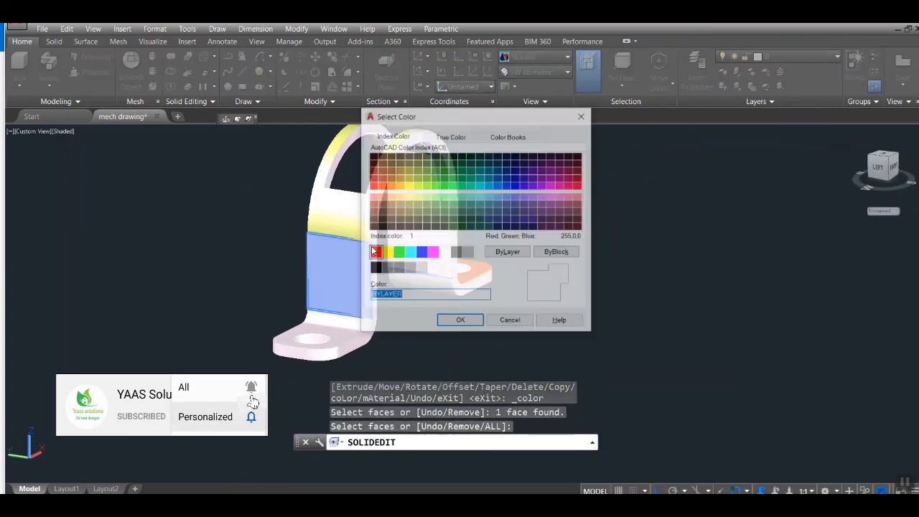
click(427, 185)
click(461, 322)
Step: Color the second flange's top face and its adjoining bend the same orange as the first flange
click(205, 74)
click(345, 340)
click(350, 323)
key(Return)
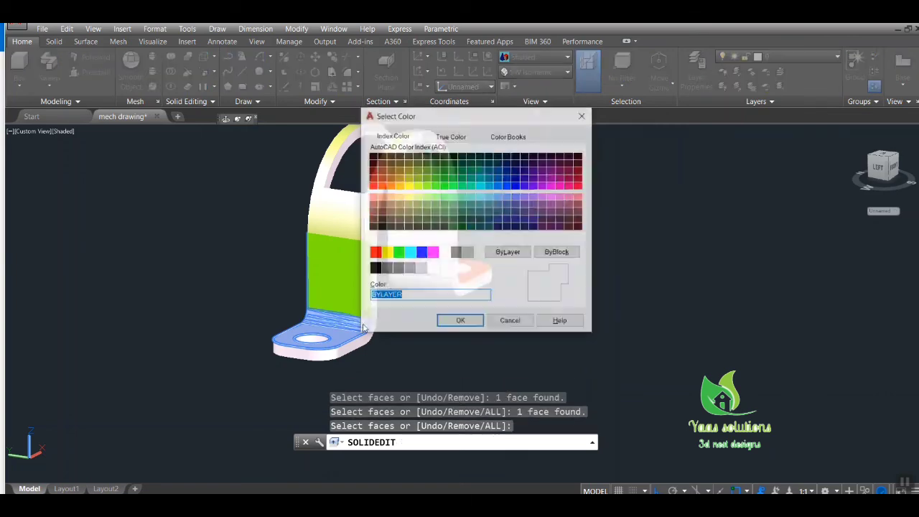
click(391, 189)
click(460, 320)
Step: Start Color Faces for the strap's remaining uncolored faces
scroll(402, 266, down, 3)
click(204, 74)
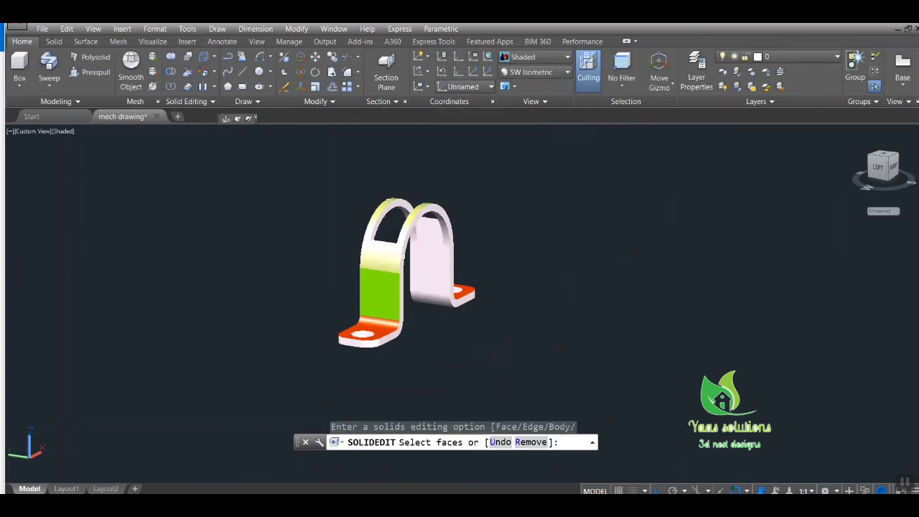